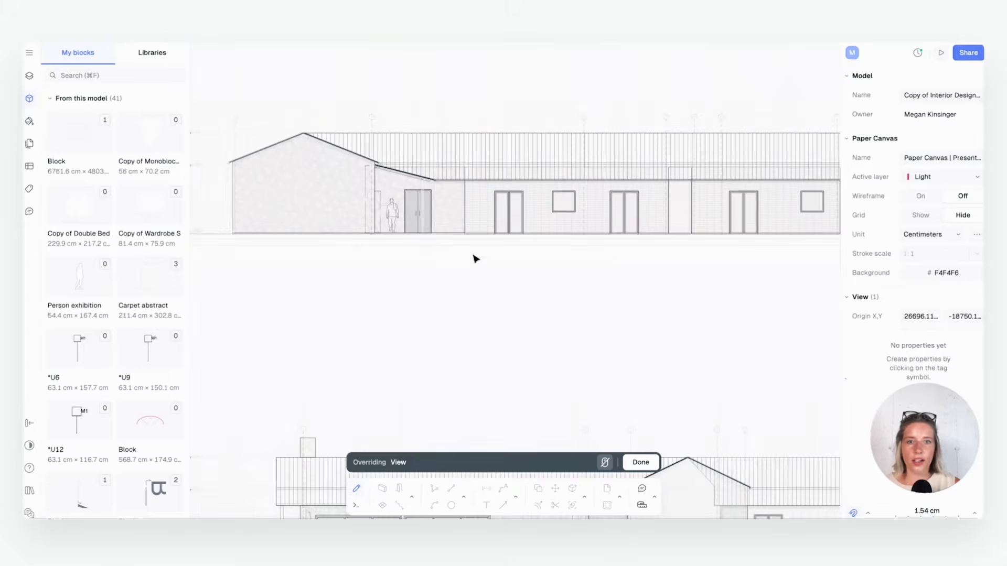
{"action": "scroll", "coordinate": [540, 266], "scroll_direction": "down", "scroll_amount": 5}
{"action": "scroll", "coordinate": [578, 244], "scroll_direction": "down", "scroll_amount": 2}
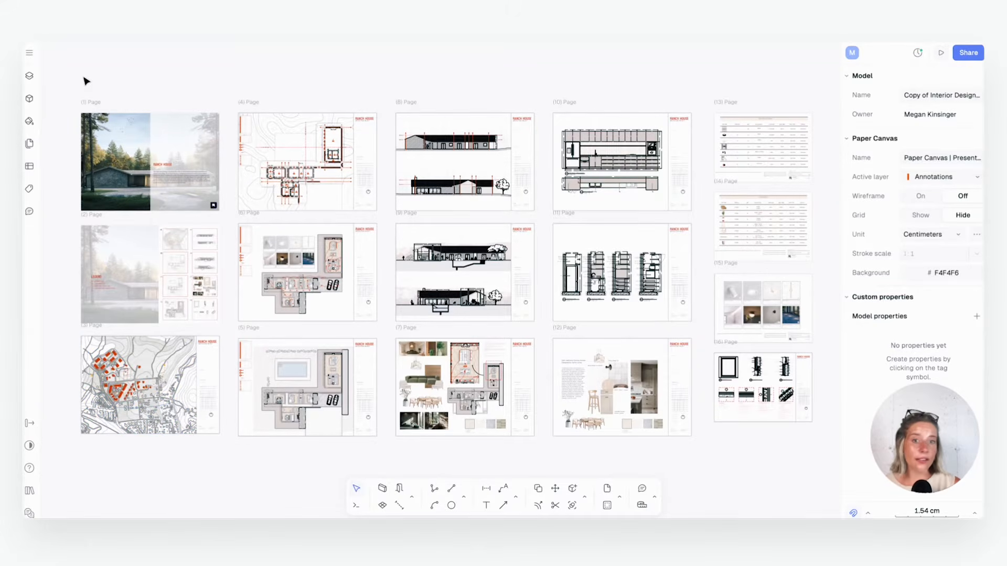
{"action": "middle_click_drag", "start_coordinate": [105, 138], "coordinate": [169, 154]}
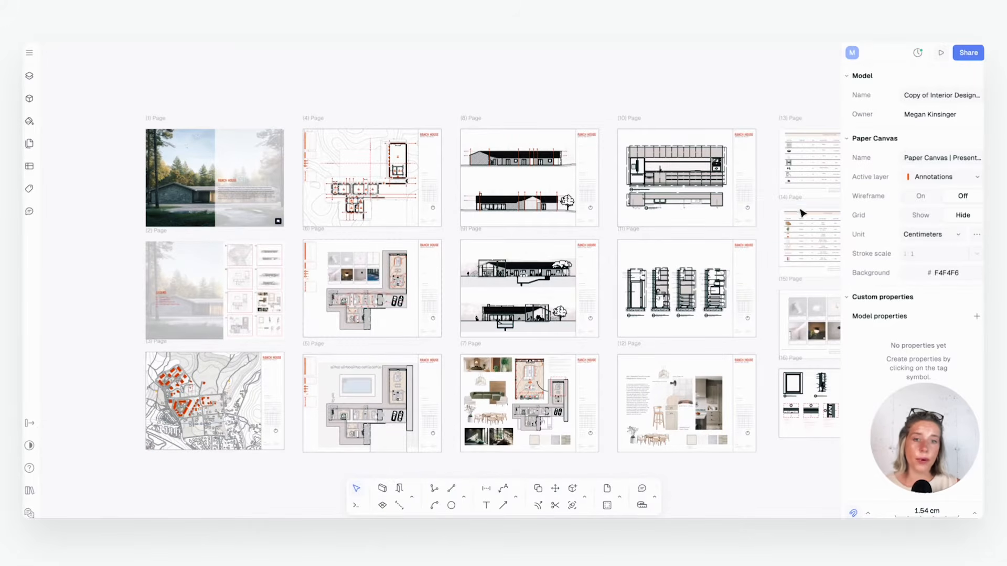
{"action": "middle_click_drag", "start_coordinate": [415, 242], "coordinate": [355, 252]}
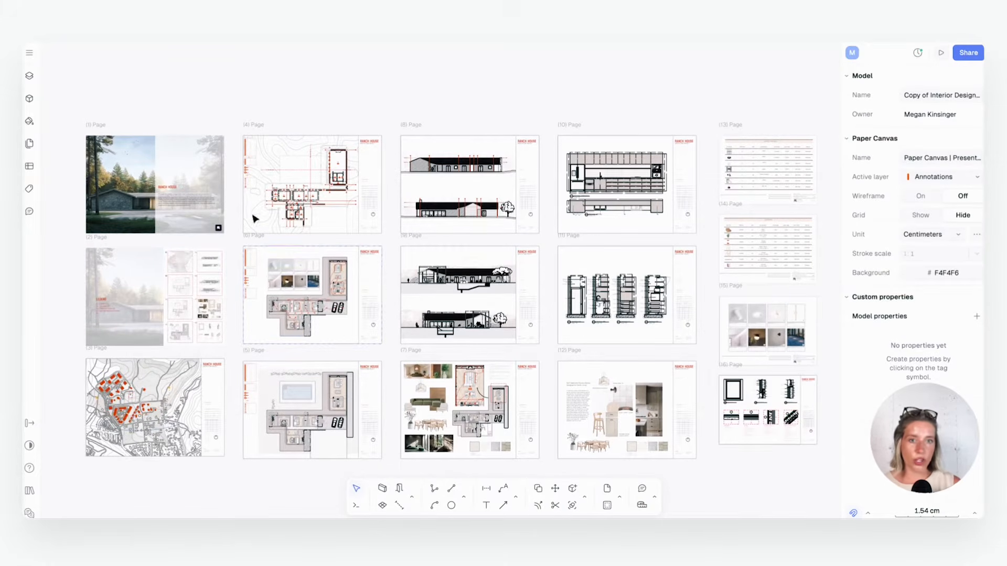
Examine the Ranch House cover page, including its A3 page frame and its grouped image and text.
{"action": "middle_click_drag", "start_coordinate": [293, 273], "coordinate": [691, 341]}
{"action": "scroll", "coordinate": [571, 229], "scroll_direction": "up", "scroll_amount": 11}
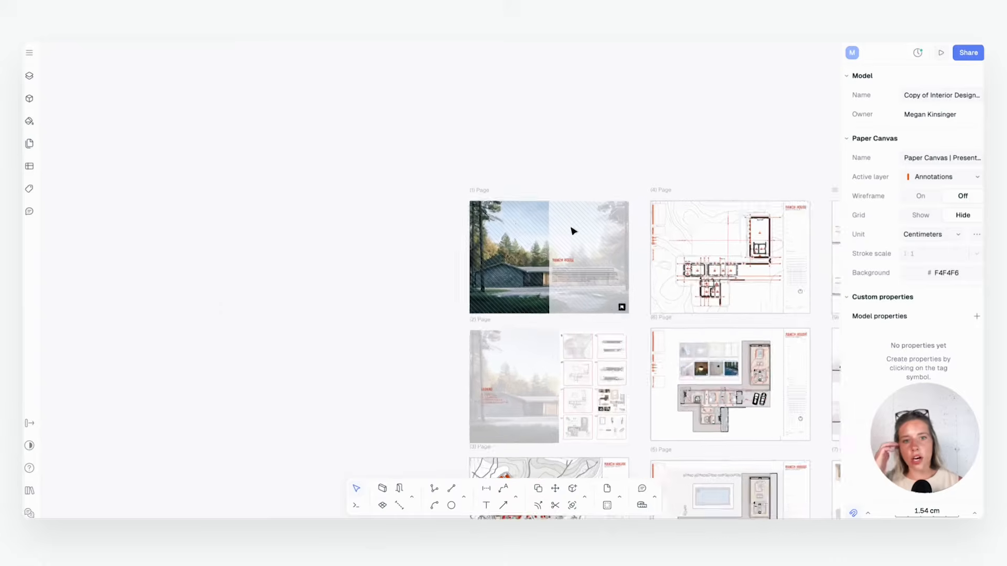
{"action": "scroll", "coordinate": [569, 242], "scroll_direction": "down", "scroll_amount": 1}
{"action": "scroll", "coordinate": [574, 292], "scroll_direction": "down", "scroll_amount": 3}
{"action": "middle_click_drag", "start_coordinate": [578, 302], "coordinate": [564, 258]}
{"action": "scroll", "coordinate": [549, 255], "scroll_direction": "down", "scroll_amount": 1}
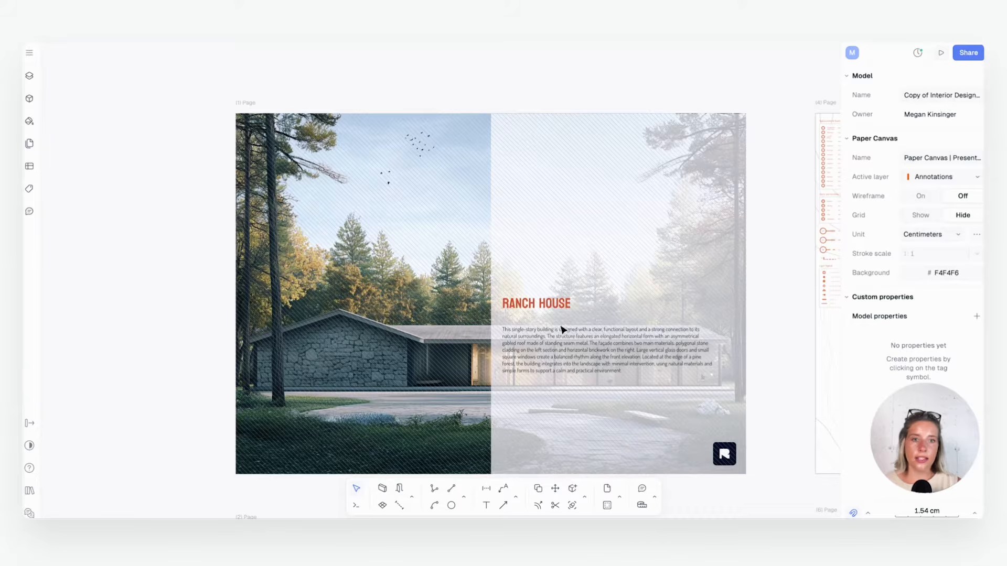
{"action": "left_click", "coordinate": [746, 286]}
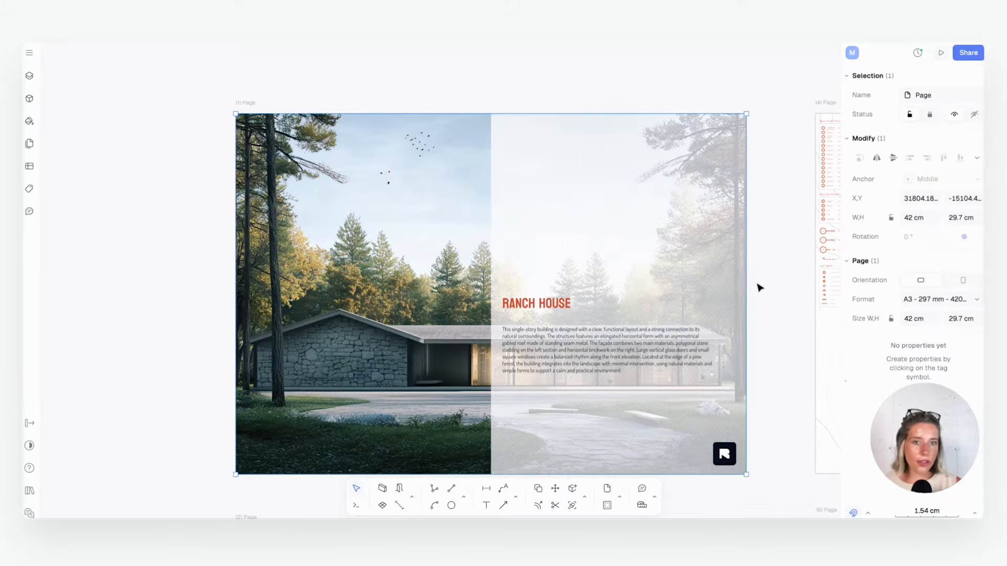
{"action": "left_click", "coordinate": [759, 287]}
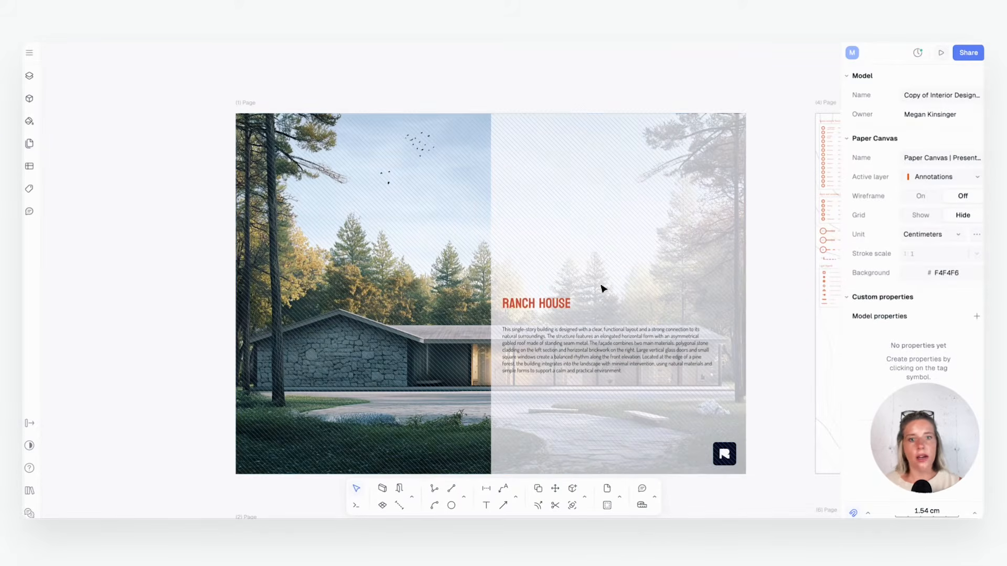
{"action": "left_click", "coordinate": [670, 313]}
Examine the legend page's contents list and sheet thumbnails, comparing its layout with the cover page.
{"action": "scroll", "coordinate": [668, 395], "scroll_direction": "down", "scroll_amount": 8}
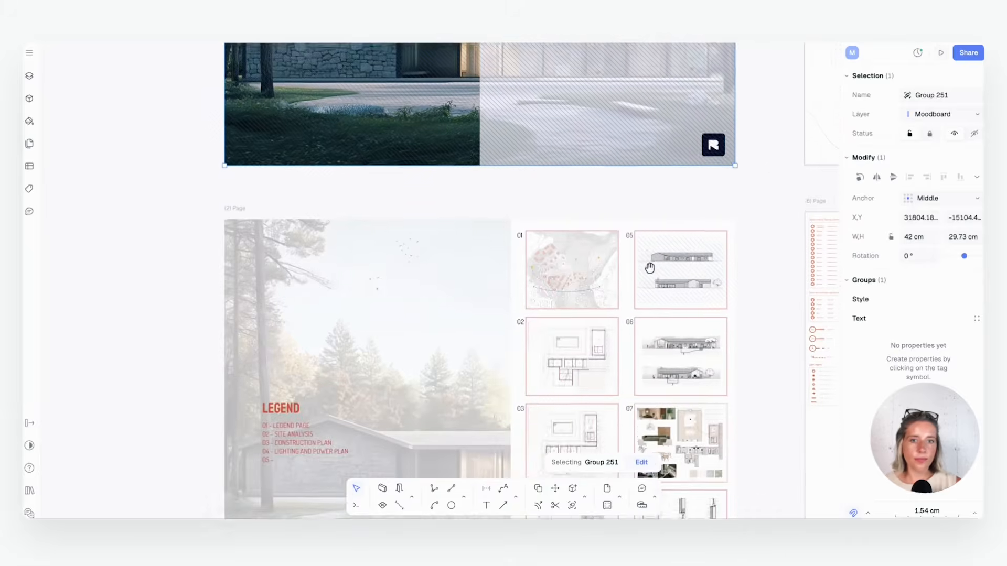
{"action": "left_click", "coordinate": [765, 235]}
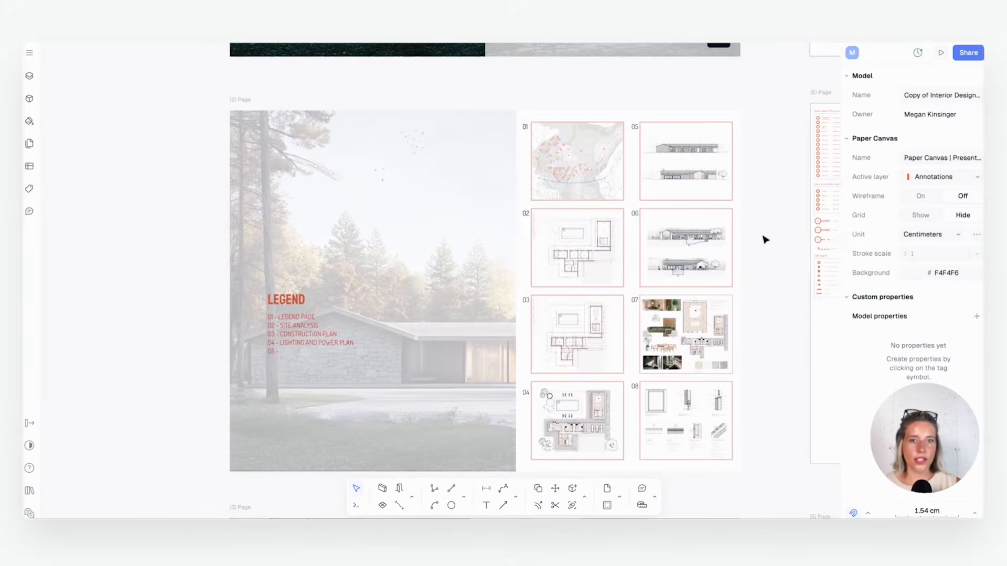
{"action": "left_click", "coordinate": [600, 256]}
{"action": "left_click", "coordinate": [762, 246]}
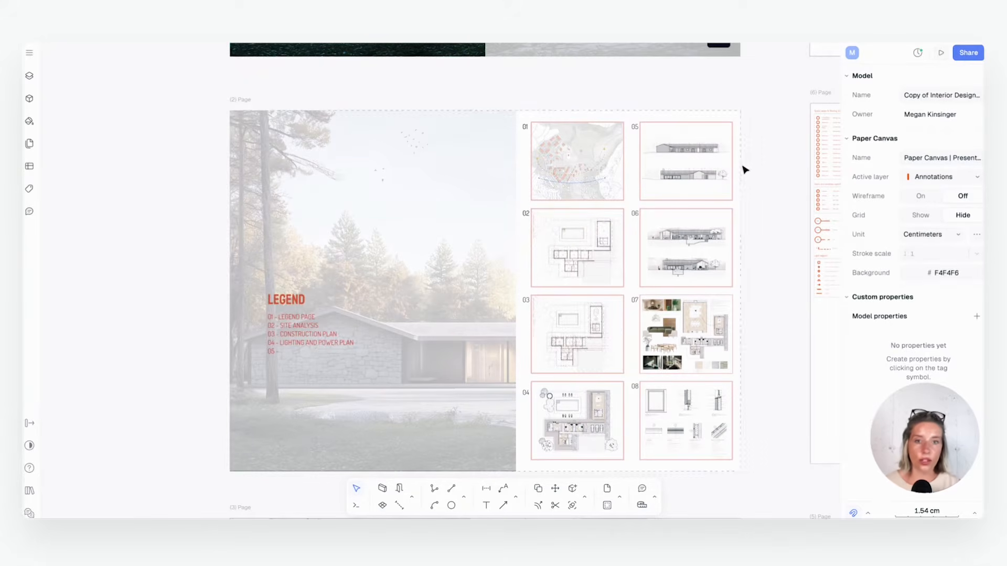
{"action": "scroll", "coordinate": [474, 400], "scroll_direction": "down", "scroll_amount": 3}
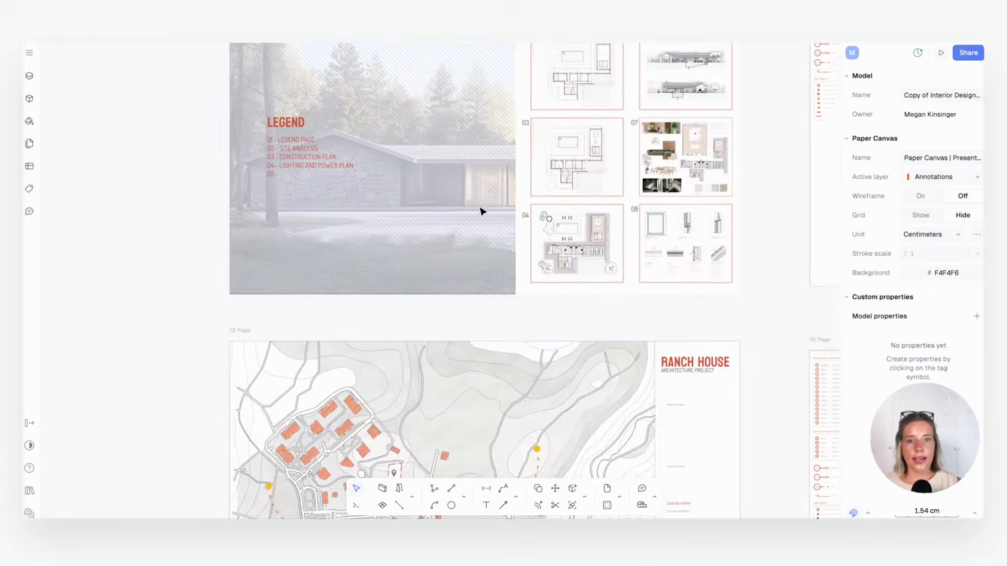
{"action": "scroll", "coordinate": [481, 210], "scroll_direction": "up", "scroll_amount": 5}
{"action": "scroll", "coordinate": [488, 234], "scroll_direction": "up", "scroll_amount": 4}
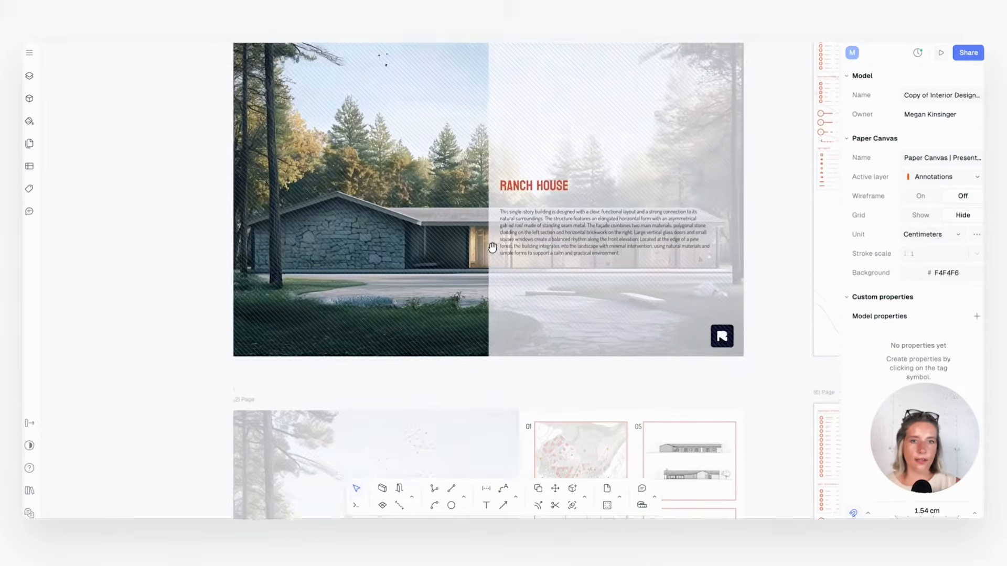
{"action": "scroll", "coordinate": [523, 375], "scroll_direction": "down", "scroll_amount": 5}
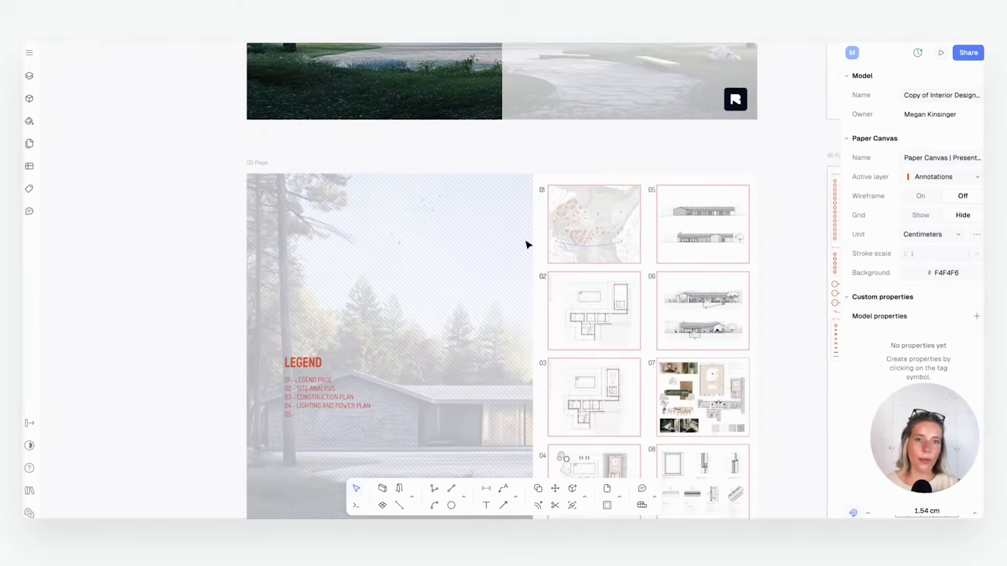
{"action": "middle_click_drag", "start_coordinate": [521, 368], "coordinate": [515, 225]}
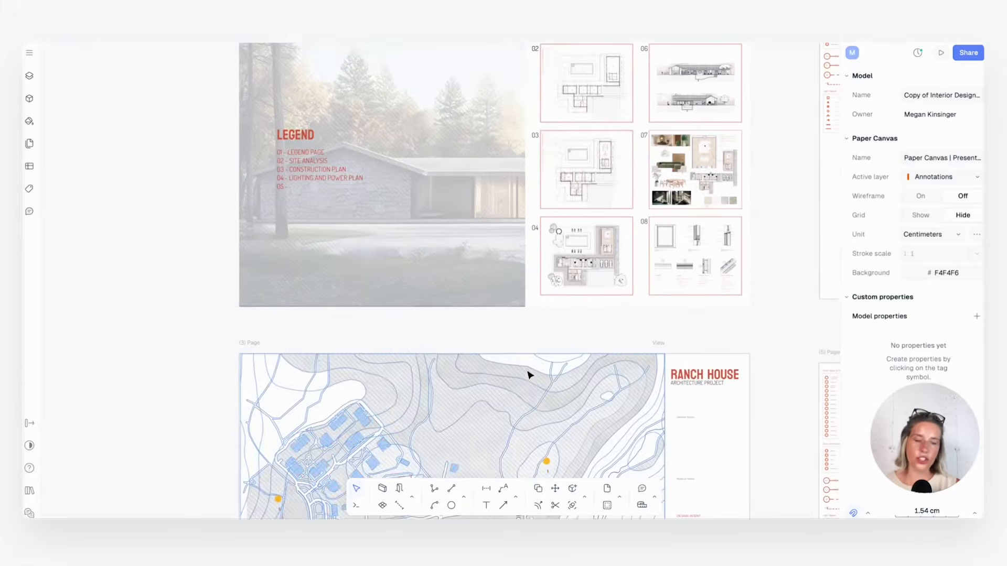
Examine the site analysis map on page 3, selecting its view to inspect the scale and properties.
{"action": "middle_click_drag", "start_coordinate": [528, 369], "coordinate": [528, 150]}
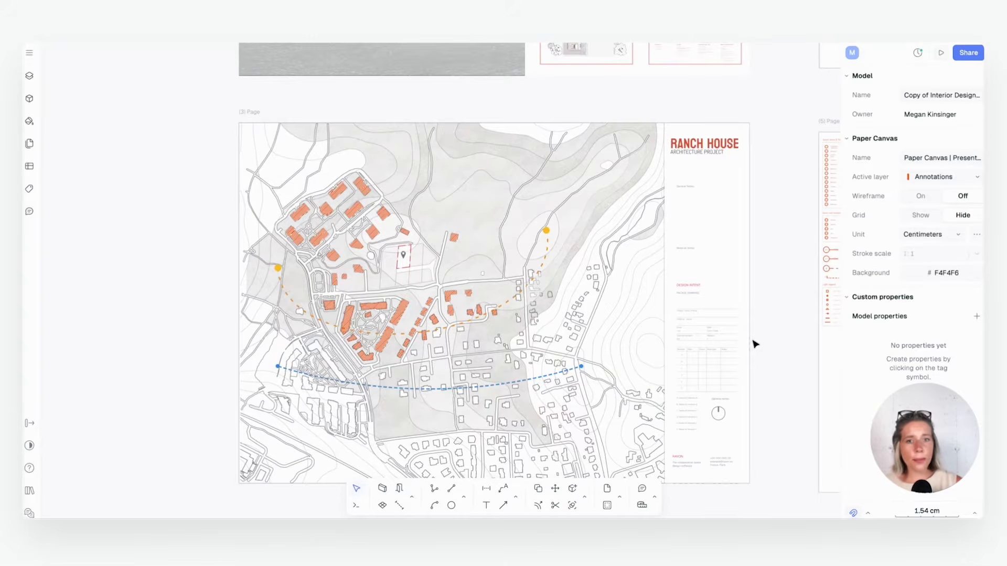
{"action": "scroll", "coordinate": [310, 261], "scroll_direction": "up", "scroll_amount": 5}
{"action": "scroll", "coordinate": [353, 254], "scroll_direction": "down", "scroll_amount": 3}
{"action": "left_click", "coordinate": [377, 257]}
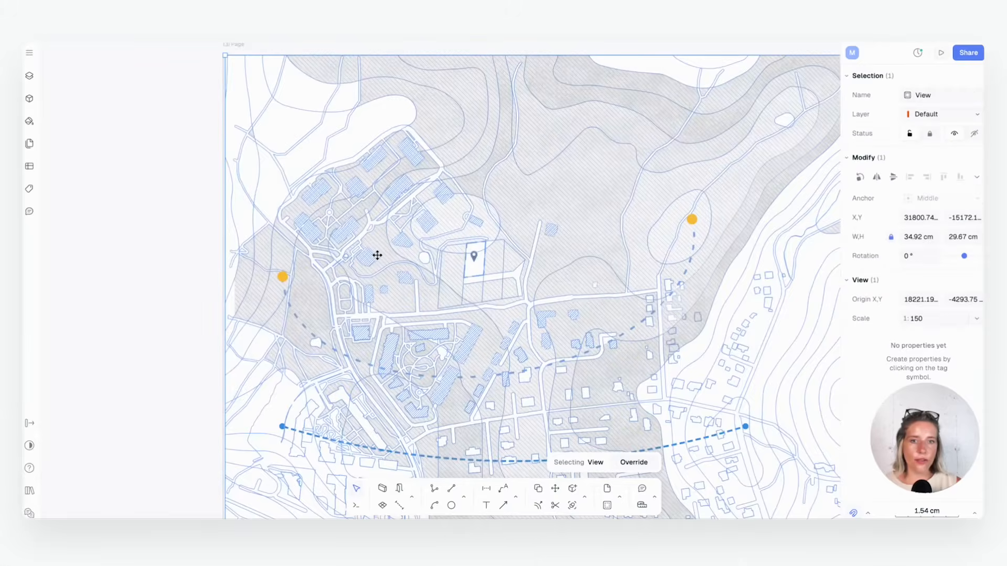
{"action": "middle_click_drag", "start_coordinate": [525, 318], "coordinate": [429, 296]}
{"action": "scroll", "coordinate": [418, 327], "scroll_direction": "down", "scroll_amount": 2}
{"action": "scroll", "coordinate": [452, 353], "scroll_direction": "down", "scroll_amount": 2}
{"action": "scroll", "coordinate": [449, 351], "scroll_direction": "down", "scroll_amount": 3}
{"action": "scroll", "coordinate": [445, 339], "scroll_direction": "up", "scroll_amount": 2}
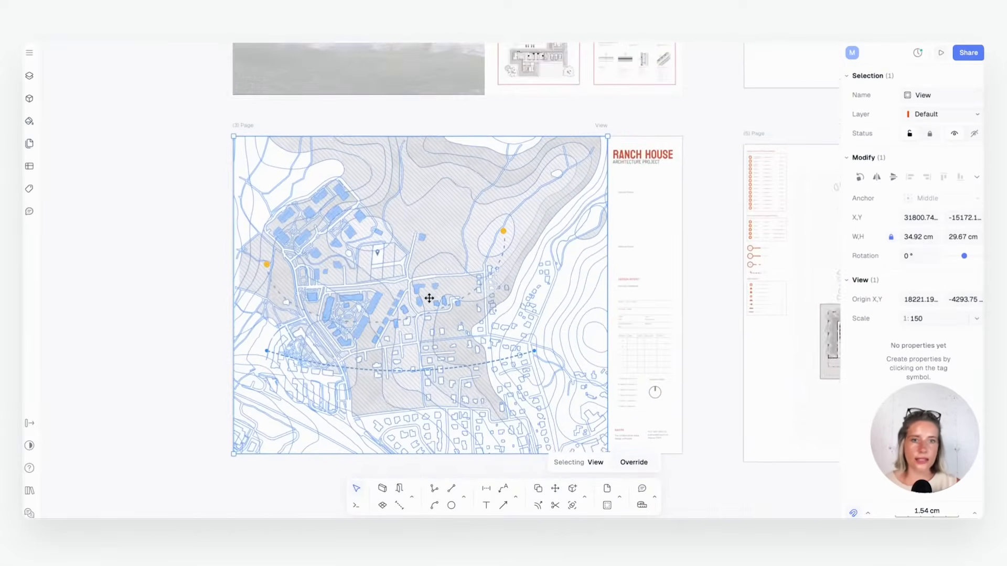
{"action": "scroll", "coordinate": [429, 297], "scroll_direction": "up", "scroll_amount": 1}
{"action": "scroll", "coordinate": [457, 314], "scroll_direction": "up", "scroll_amount": 3}
{"action": "middle_click_drag", "start_coordinate": [555, 308], "coordinate": [589, 309]}
{"action": "scroll", "coordinate": [600, 334], "scroll_direction": "down", "scroll_amount": 1}
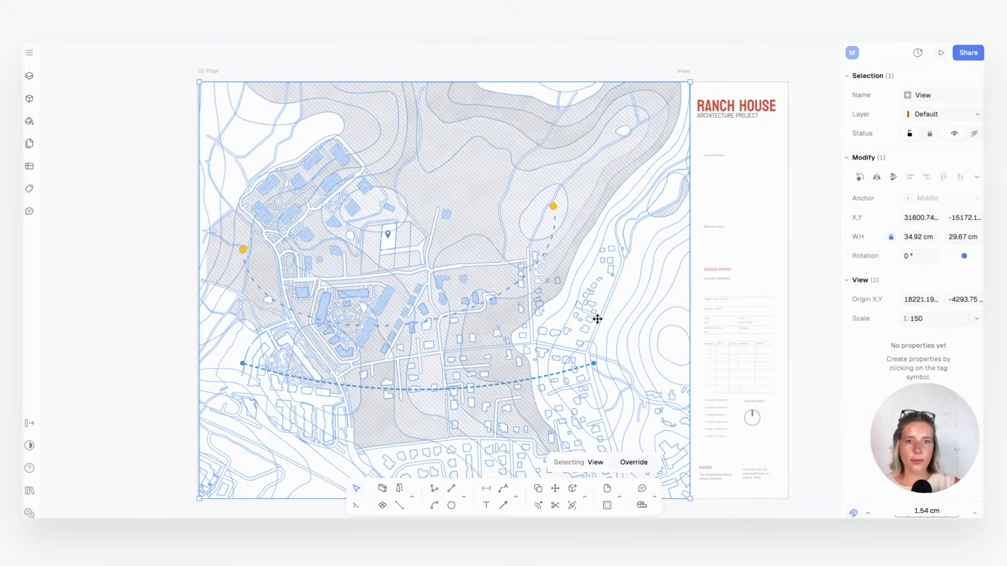
Enter override mode on the site map view, inspect one building outline's properties, and leave the override.
{"action": "double_click", "coordinate": [597, 319]}
{"action": "scroll", "coordinate": [593, 326], "scroll_direction": "up", "scroll_amount": 10}
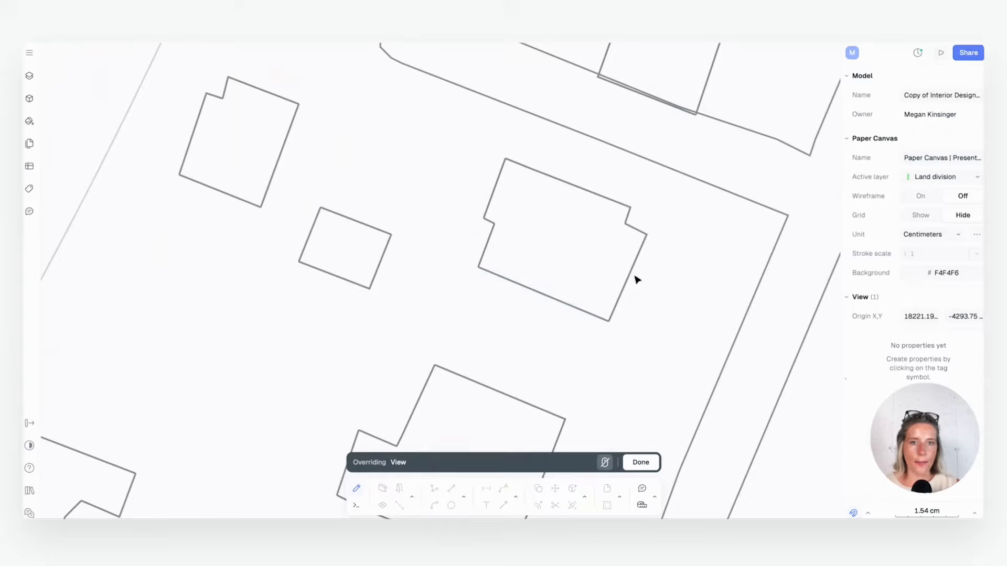
{"action": "left_click", "coordinate": [631, 277]}
{"action": "scroll", "coordinate": [631, 277], "scroll_direction": "down", "scroll_amount": 15}
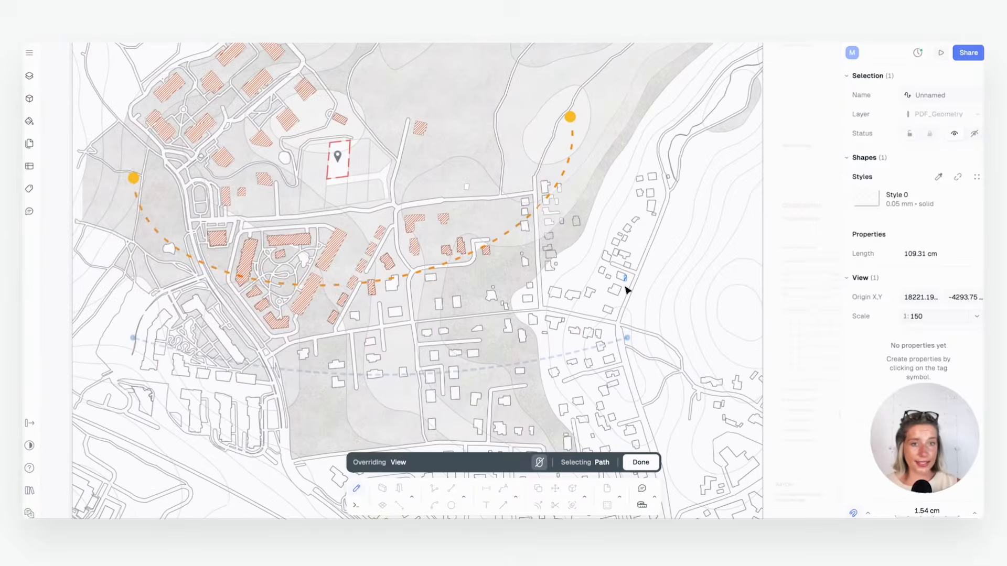
{"action": "key", "text": "Escape"}
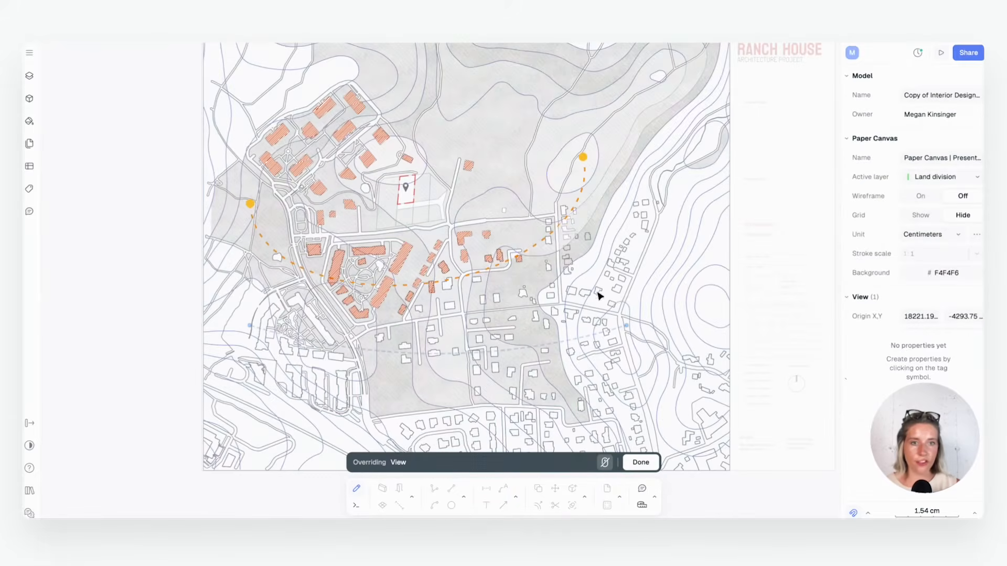
{"action": "key", "text": "Escape"}
{"action": "middle_click_drag", "start_coordinate": [590, 270], "coordinate": [582, 306]}
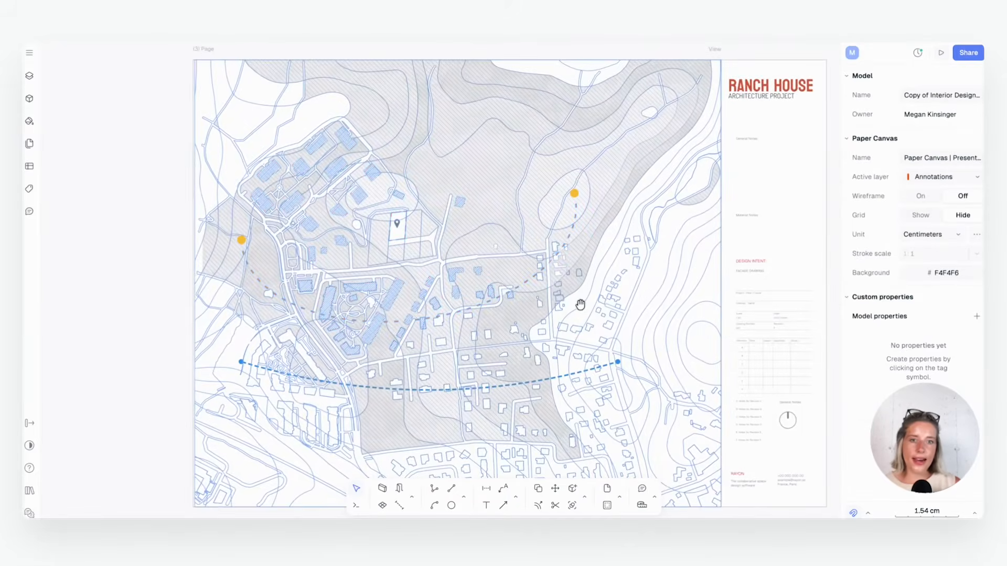
{"action": "scroll", "coordinate": [584, 308], "scroll_direction": "up", "scroll_amount": 1}
{"action": "scroll", "coordinate": [583, 309], "scroll_direction": "down", "scroll_amount": 3}
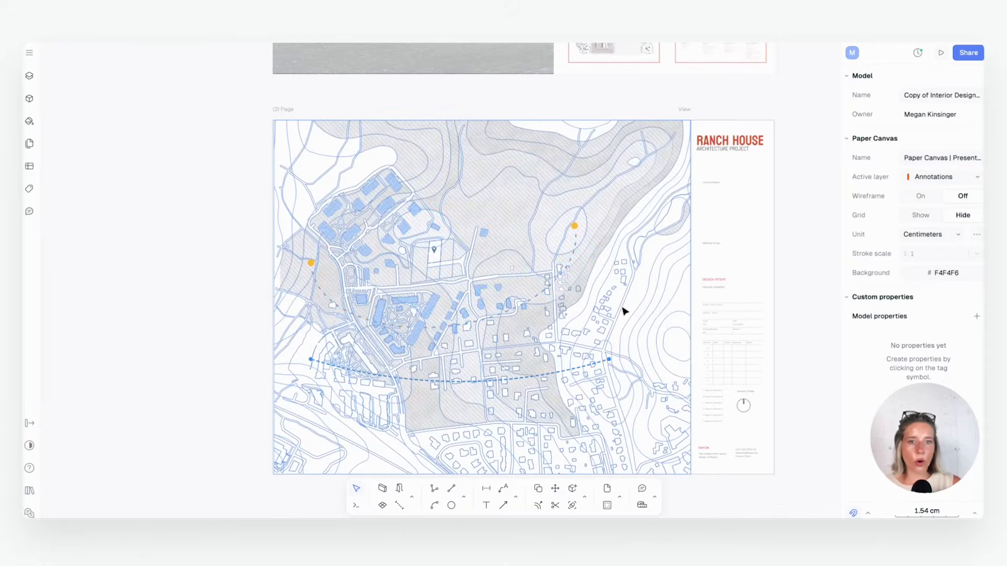
{"action": "left_click", "coordinate": [770, 252]}
{"action": "left_click", "coordinate": [791, 255]}
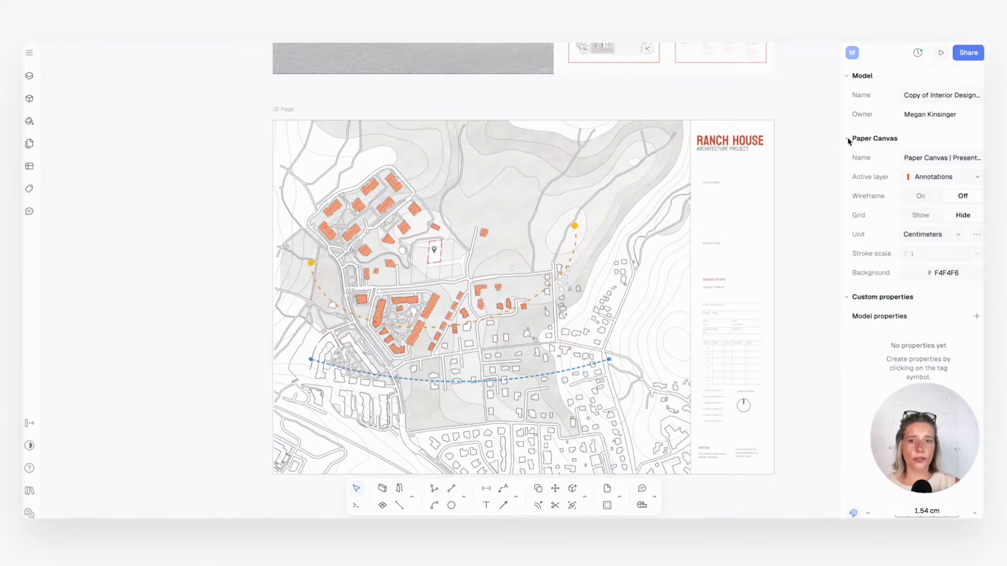
{"action": "left_click", "coordinate": [681, 222]}
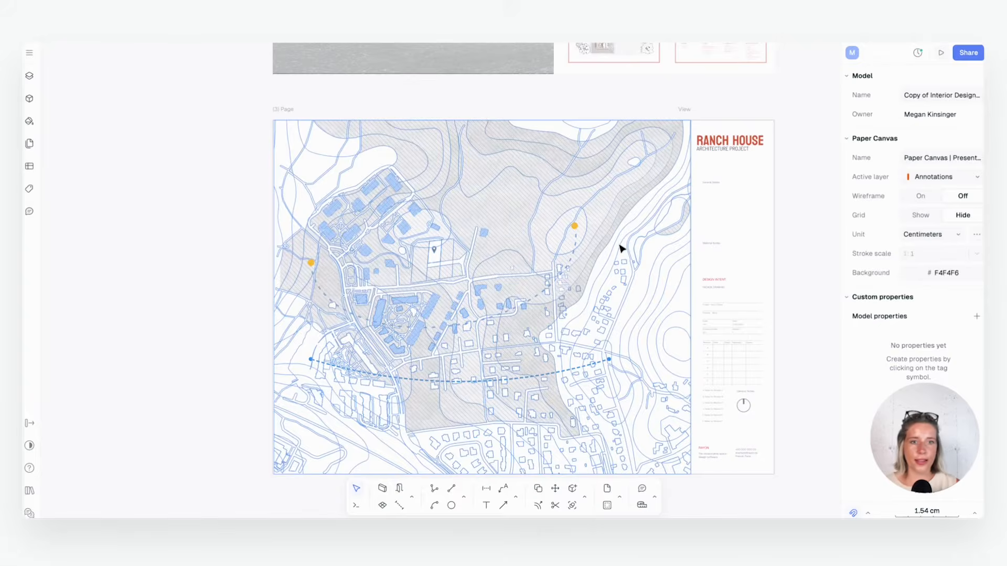
{"action": "middle_click_drag", "start_coordinate": [535, 278], "coordinate": [528, 275]}
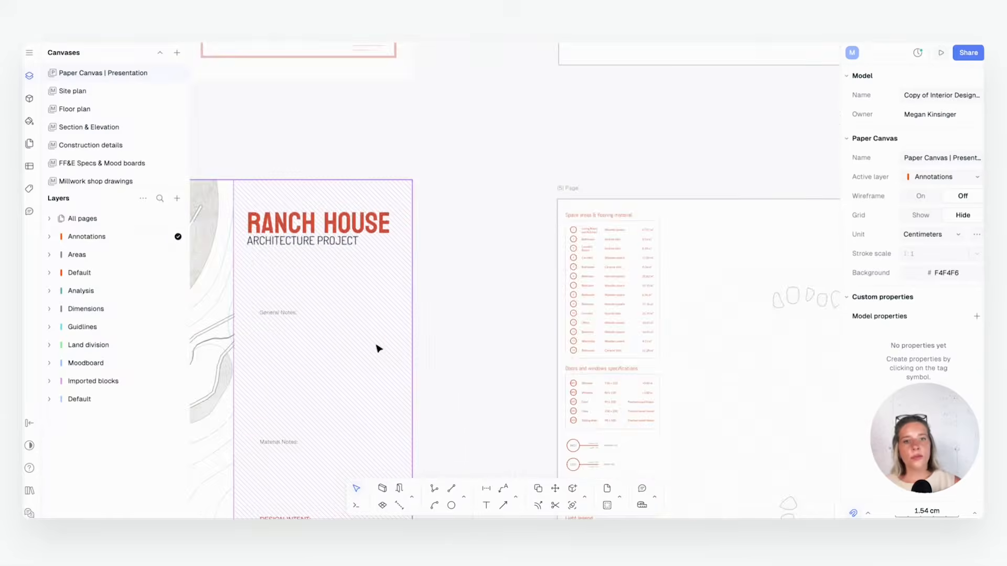
Examine the construction plan sheet on page 4, including its schedules, floor plan view and title block.
{"action": "scroll", "coordinate": [423, 266], "scroll_direction": "down", "scroll_amount": 5}
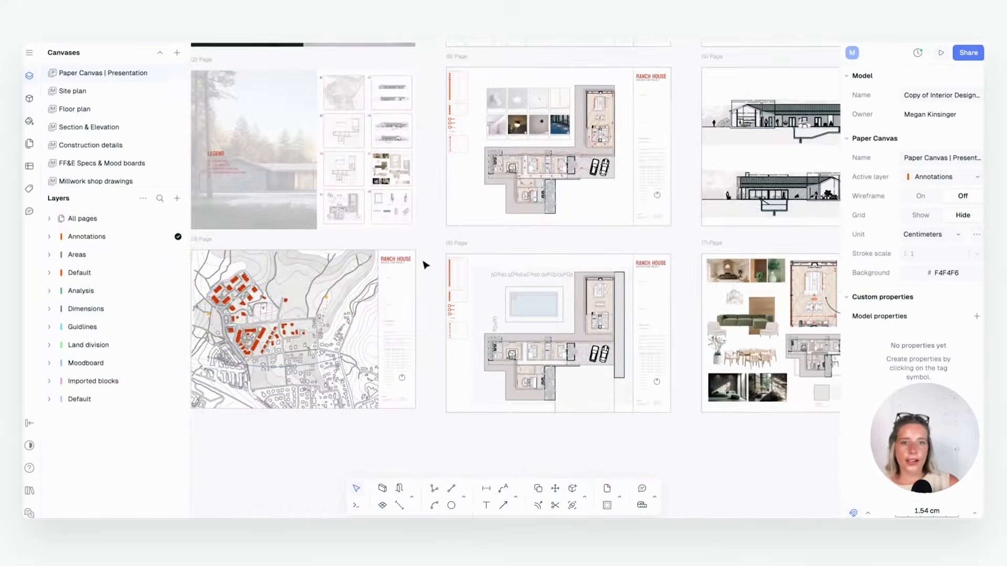
{"action": "scroll", "coordinate": [427, 265], "scroll_direction": "up", "scroll_amount": 3}
{"action": "scroll", "coordinate": [499, 267], "scroll_direction": "up", "scroll_amount": 5}
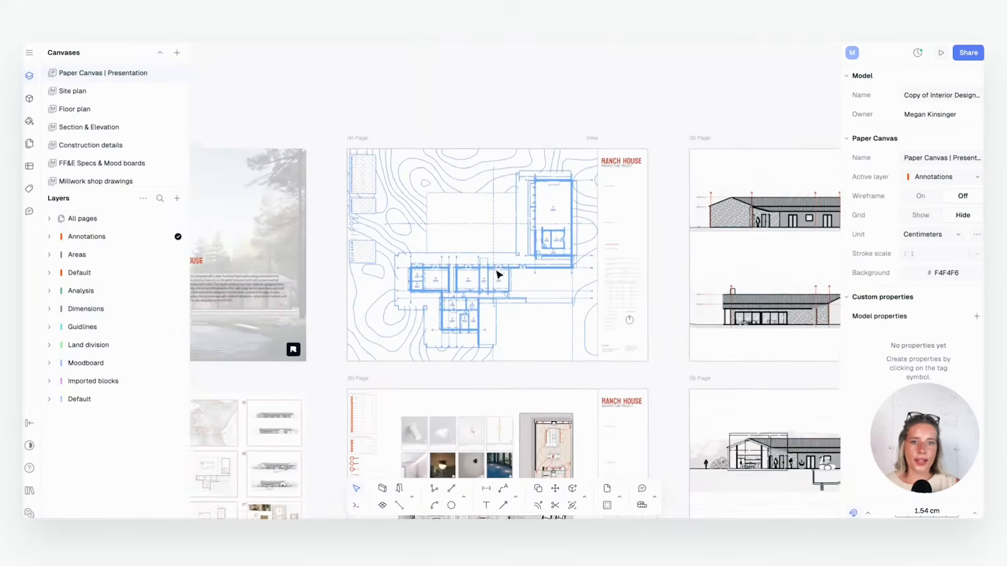
{"action": "scroll", "coordinate": [509, 309], "scroll_direction": "up", "scroll_amount": 3}
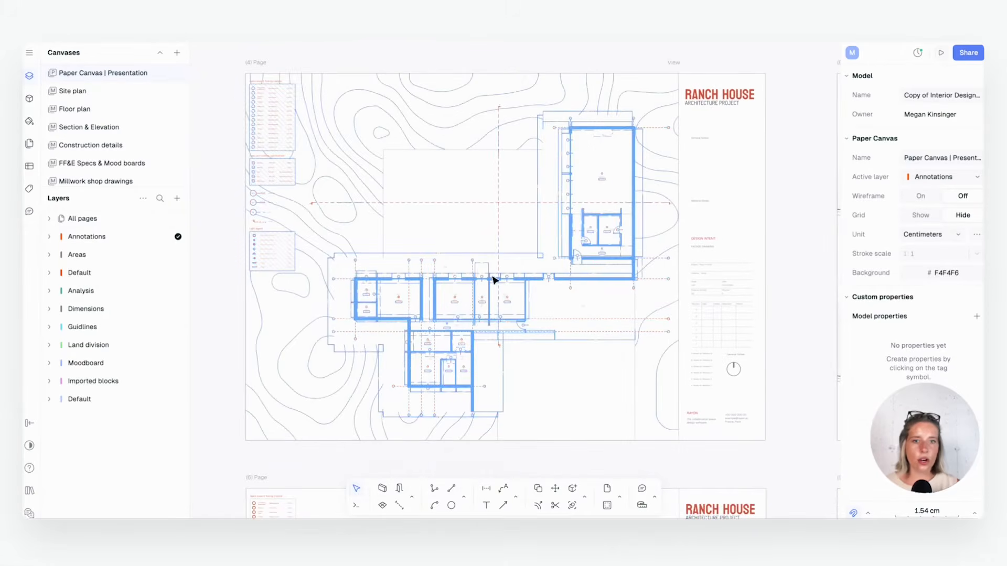
{"action": "scroll", "coordinate": [580, 409], "scroll_direction": "down", "scroll_amount": 2}
{"action": "scroll", "coordinate": [578, 339], "scroll_direction": "down", "scroll_amount": 2}
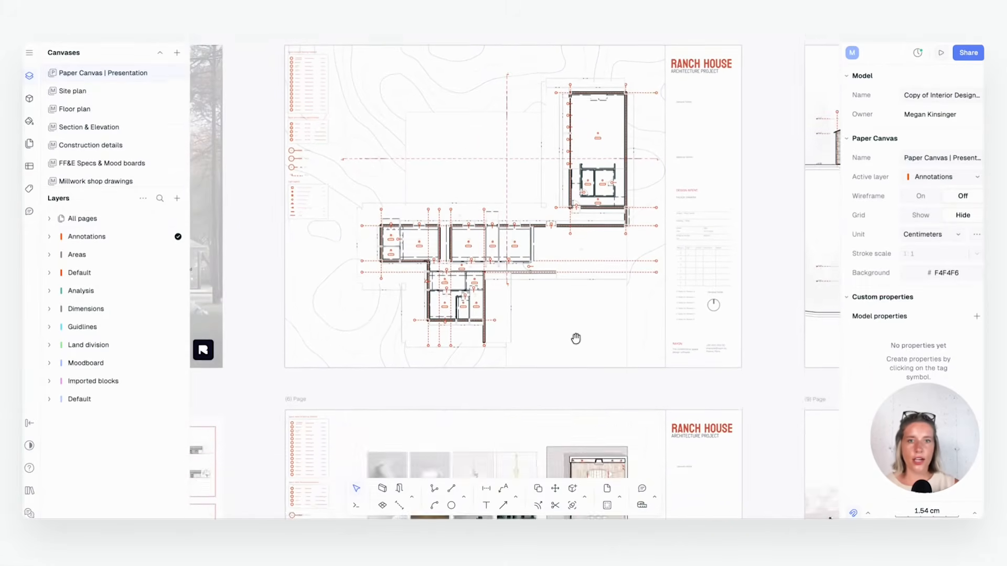
{"action": "scroll", "coordinate": [580, 400], "scroll_direction": "up", "scroll_amount": 2}
{"action": "scroll", "coordinate": [573, 263], "scroll_direction": "up", "scroll_amount": 2}
{"action": "scroll", "coordinate": [573, 260], "scroll_direction": "up", "scroll_amount": 1}
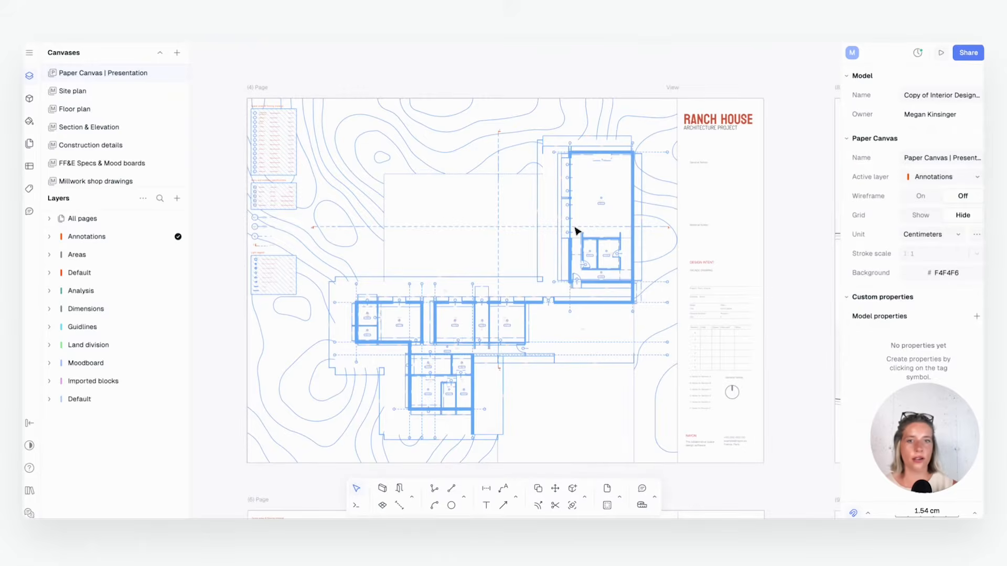
Inspect the construction plan's room labels, wall dimensions, door tags and grid lines up close.
{"action": "scroll", "coordinate": [524, 308], "scroll_direction": "up", "scroll_amount": 8}
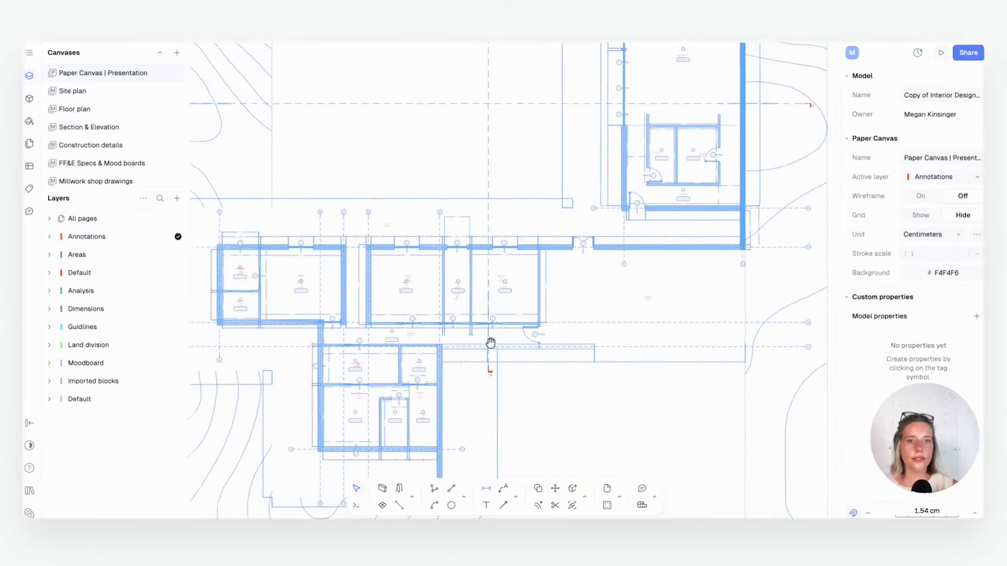
{"action": "middle_click_drag", "start_coordinate": [490, 343], "coordinate": [524, 276]}
{"action": "scroll", "coordinate": [430, 254], "scroll_direction": "up", "scroll_amount": 5}
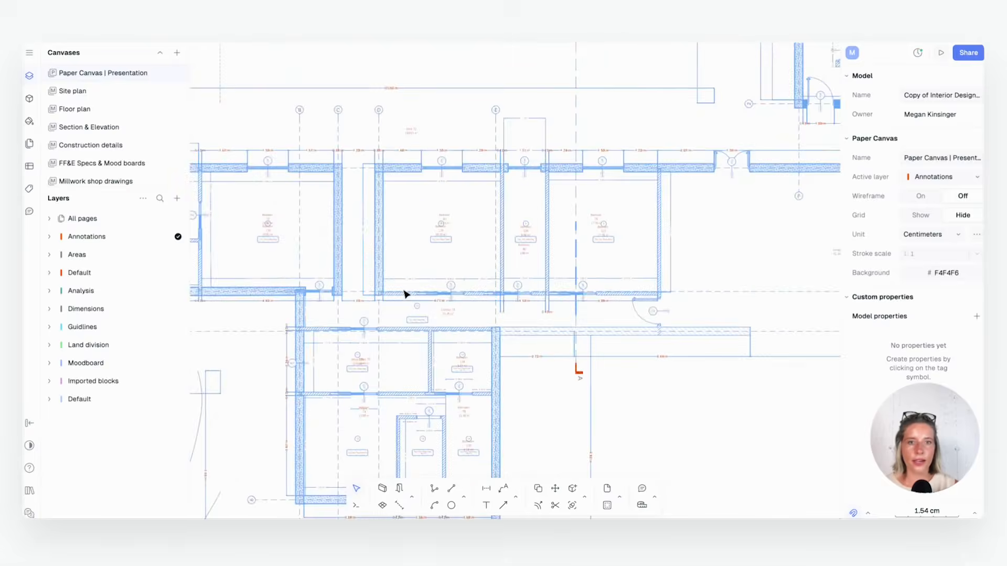
{"action": "scroll", "coordinate": [406, 294], "scroll_direction": "up", "scroll_amount": 4}
{"action": "middle_click_drag", "start_coordinate": [407, 288], "coordinate": [529, 256]}
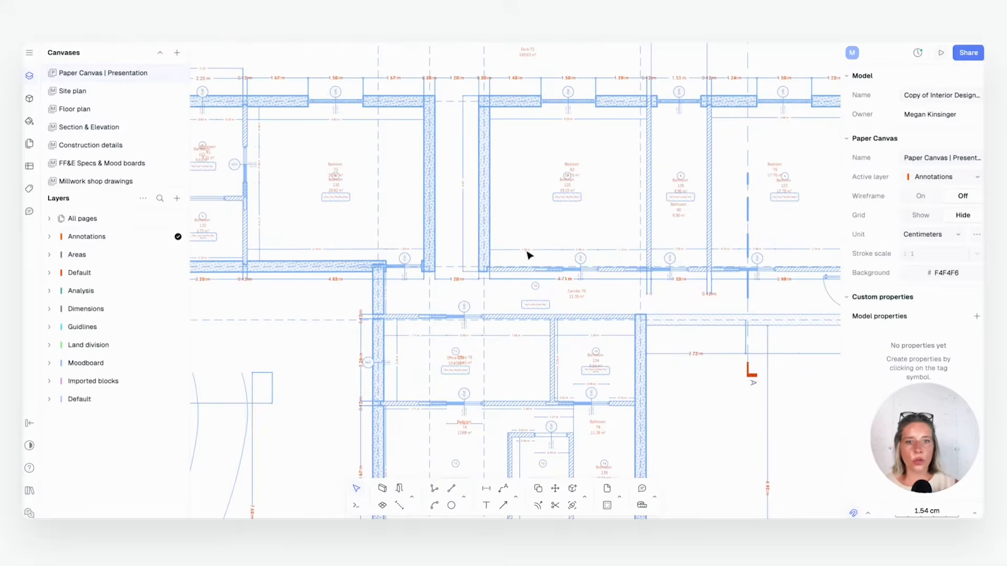
{"action": "scroll", "coordinate": [541, 252], "scroll_direction": "down", "scroll_amount": 4}
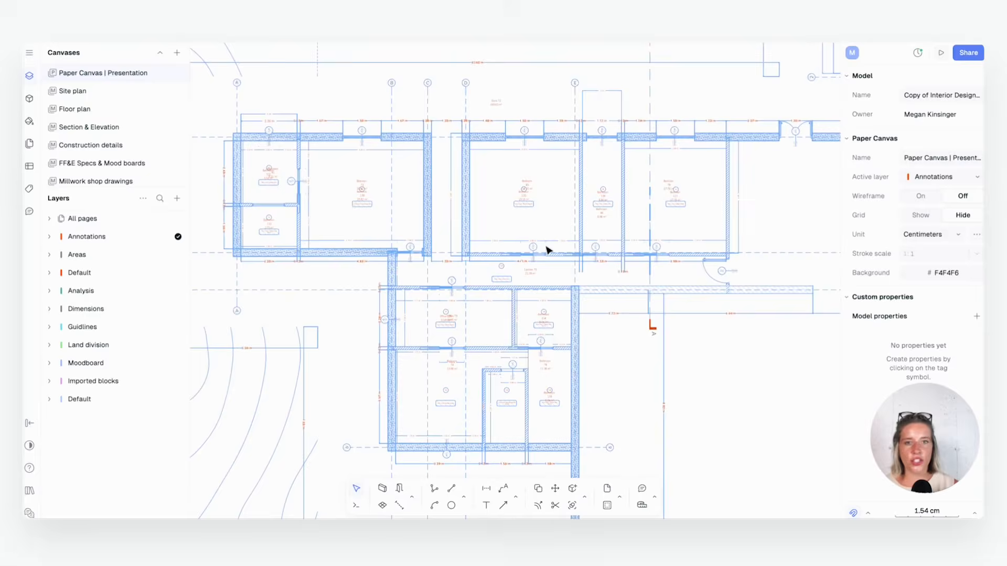
Examine the lighting plan sheet below the construction plan, including its fixture images, legends, floor plan view and title block.
{"action": "scroll", "coordinate": [547, 250], "scroll_direction": "down", "scroll_amount": 8}
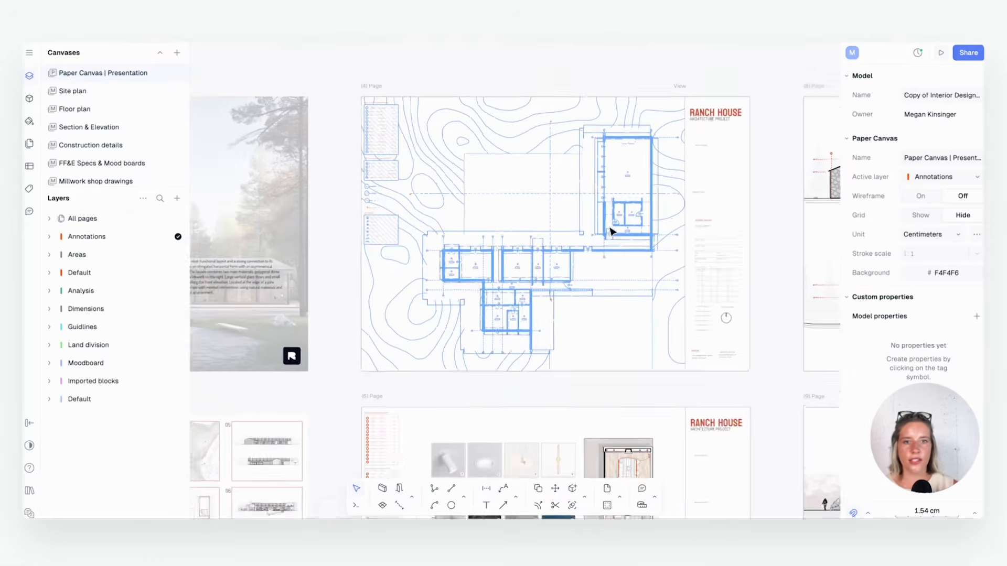
{"action": "scroll", "coordinate": [609, 235], "scroll_direction": "up", "scroll_amount": 4}
{"action": "scroll", "coordinate": [607, 238], "scroll_direction": "down", "scroll_amount": 4}
{"action": "middle_click_drag", "start_coordinate": [611, 402], "coordinate": [614, 116]}
{"action": "middle_click_drag", "start_coordinate": [614, 270], "coordinate": [610, 168]}
{"action": "scroll", "coordinate": [603, 236], "scroll_direction": "up", "scroll_amount": 3}
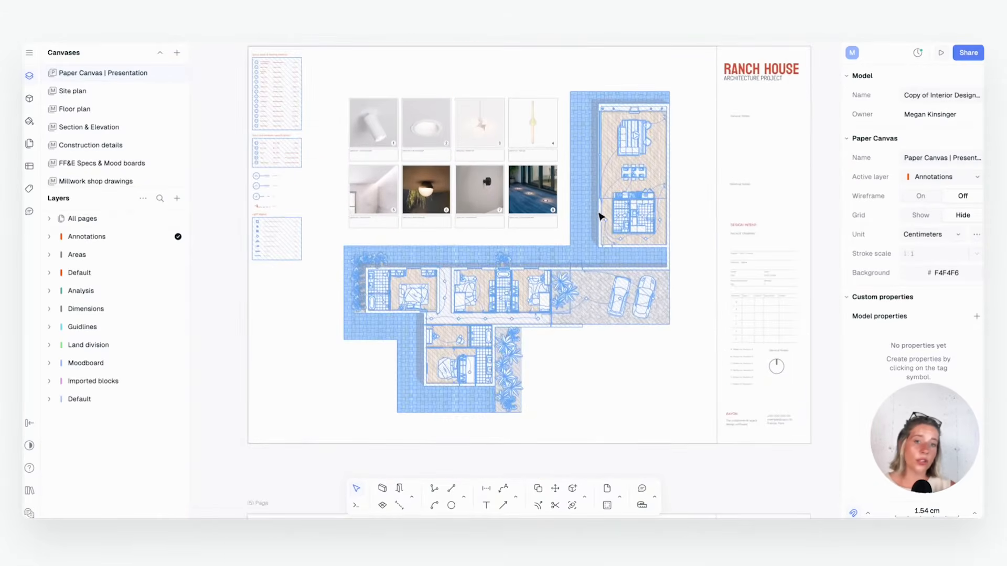
{"action": "middle_click_drag", "start_coordinate": [601, 216], "coordinate": [602, 258]}
{"action": "scroll", "coordinate": [614, 322], "scroll_direction": "up", "scroll_amount": 2}
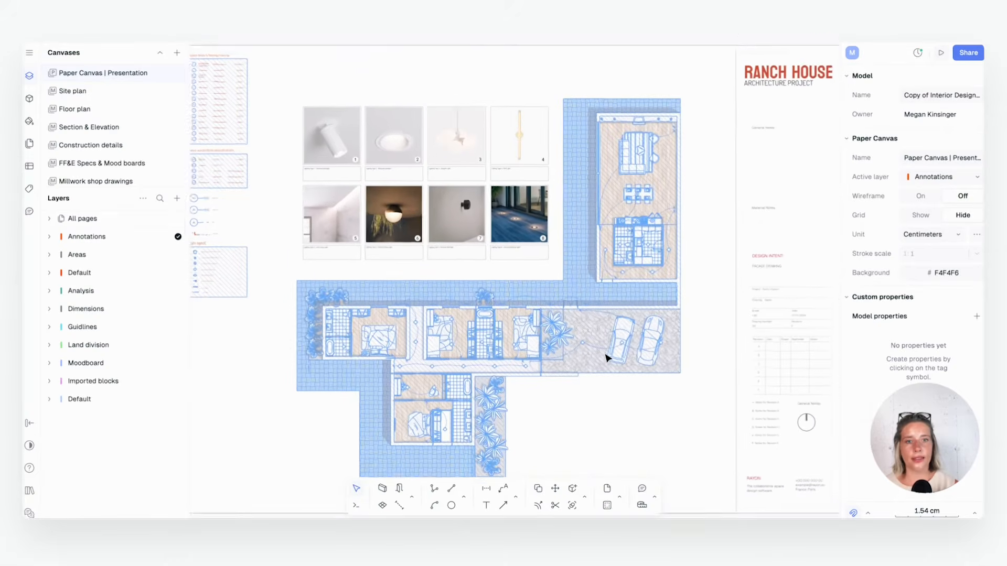
{"action": "middle_click_drag", "start_coordinate": [550, 367], "coordinate": [522, 346]}
{"action": "scroll", "coordinate": [529, 375], "scroll_direction": "down", "scroll_amount": 1}
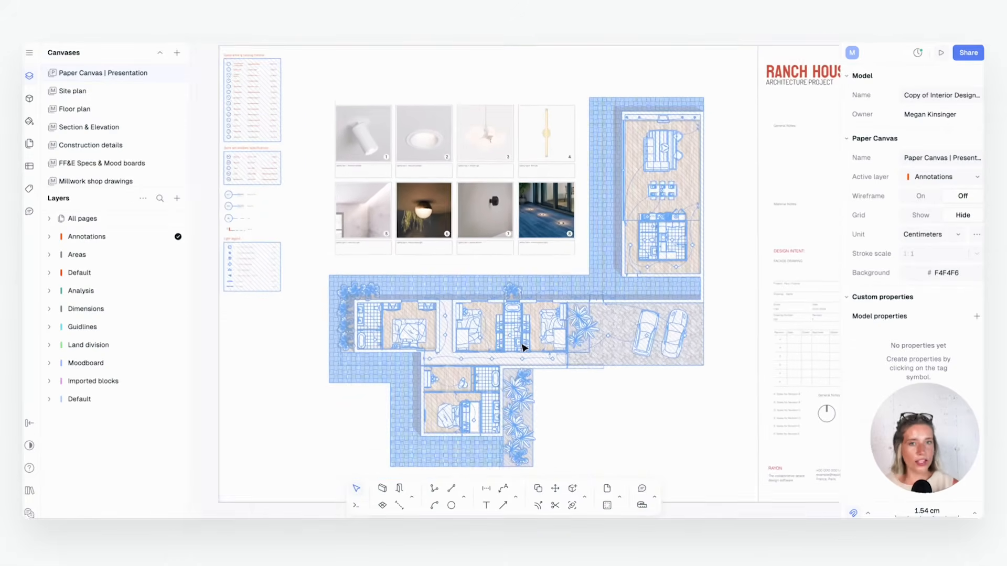
Inspect the ceiling light symbols and their connecting lines in the bedrooms, bathroom and hallway of the lighting plan up close.
{"action": "scroll", "coordinate": [517, 345], "scroll_direction": "up", "scroll_amount": 2}
{"action": "scroll", "coordinate": [517, 347], "scroll_direction": "up", "scroll_amount": 4}
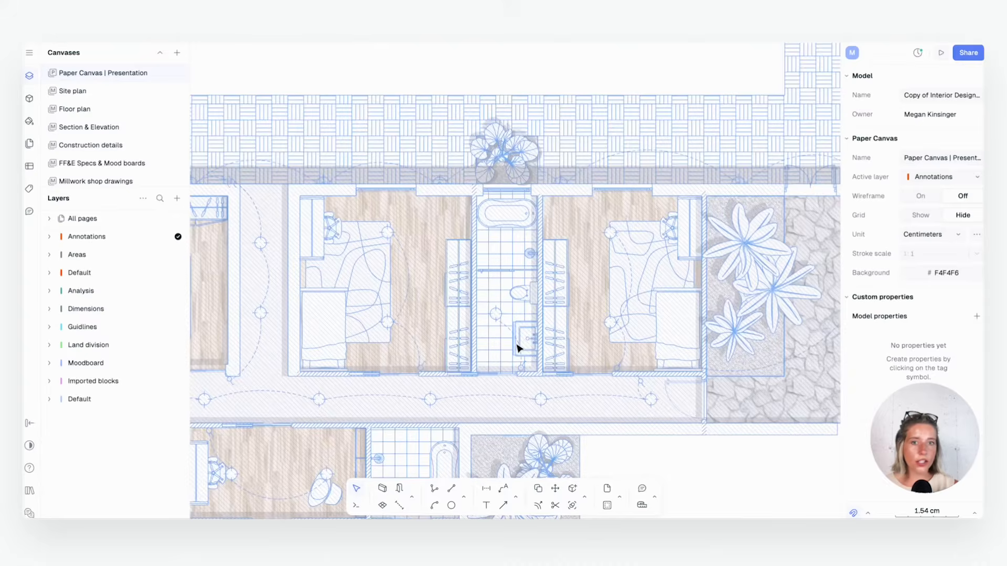
{"action": "scroll", "coordinate": [525, 348], "scroll_direction": "down", "scroll_amount": 3}
{"action": "scroll", "coordinate": [540, 349], "scroll_direction": "up", "scroll_amount": 2}
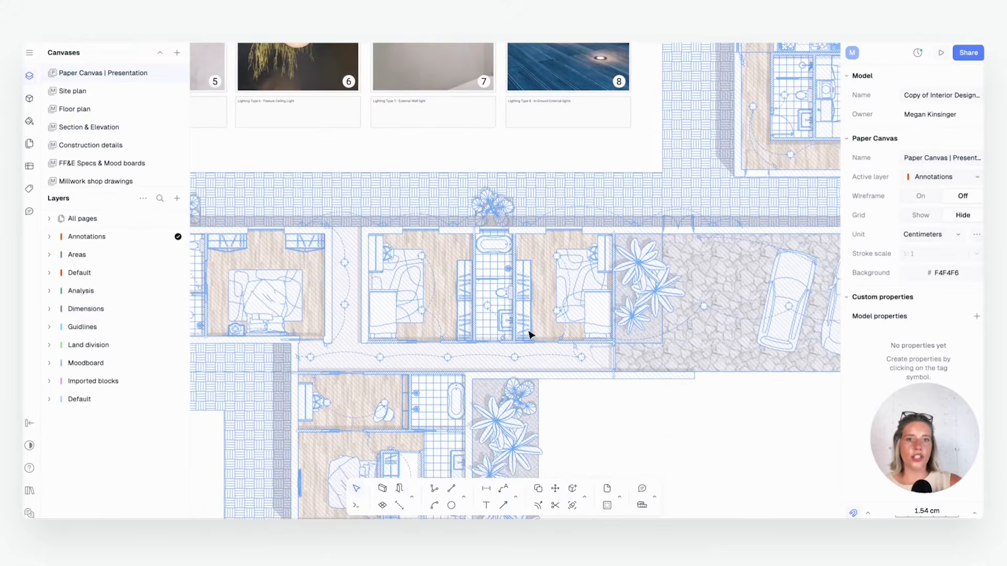
{"action": "scroll", "coordinate": [543, 348], "scroll_direction": "down", "scroll_amount": 3}
{"action": "scroll", "coordinate": [542, 351], "scroll_direction": "up", "scroll_amount": 5}
{"action": "scroll", "coordinate": [545, 351], "scroll_direction": "up", "scroll_amount": 1}
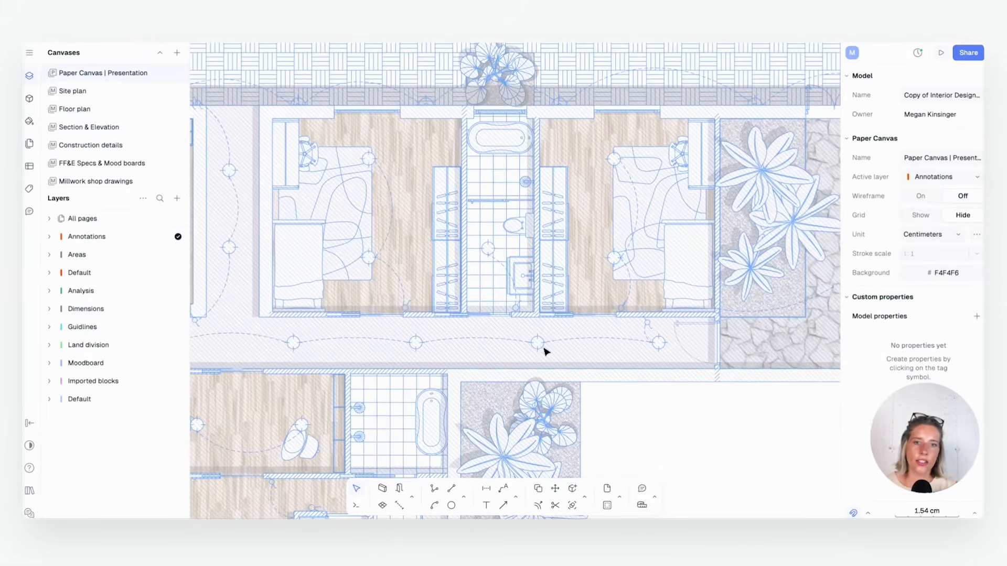
Select the lighting plan view to inspect its scale and properties, and review the plan together with the fixture images.
{"action": "left_click", "coordinate": [540, 346]}
{"action": "scroll", "coordinate": [616, 360], "scroll_direction": "down", "scroll_amount": 4}
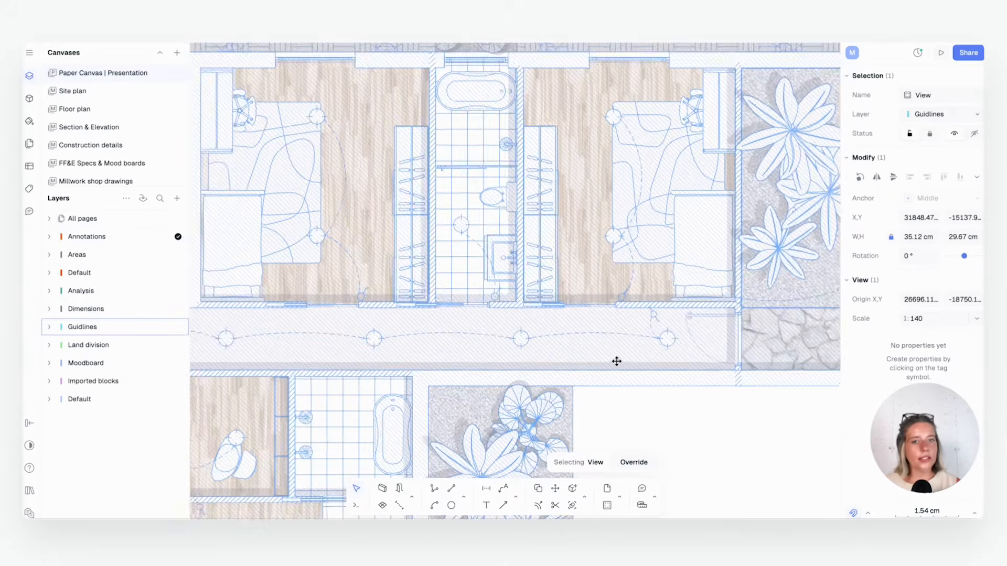
{"action": "middle_click_drag", "start_coordinate": [615, 361], "coordinate": [651, 351]}
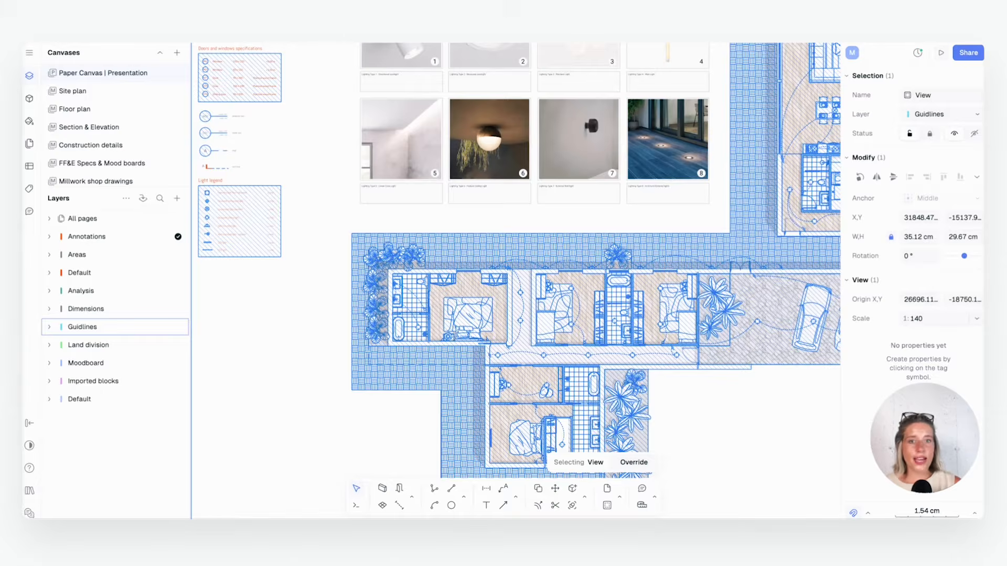
{"action": "middle_click_drag", "start_coordinate": [751, 176], "coordinate": [640, 195]}
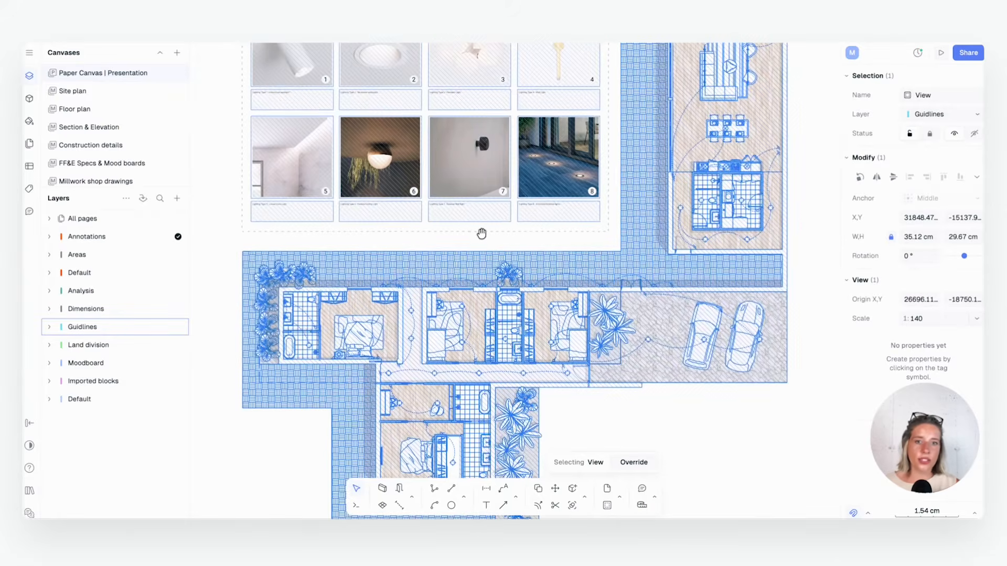
{"action": "middle_click_drag", "start_coordinate": [482, 233], "coordinate": [485, 242]}
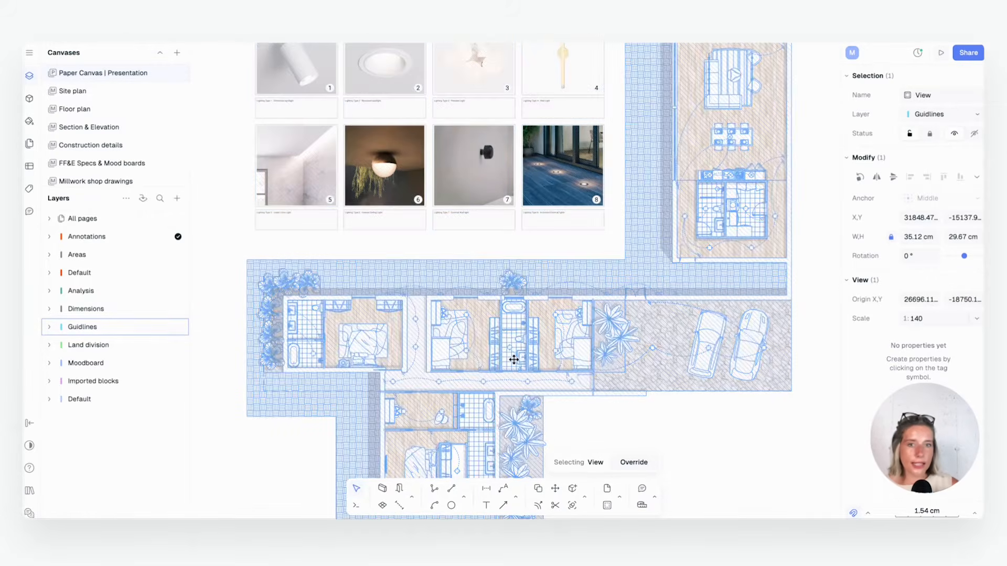
Inspect the lighting fixture captions and the light positions in the lower bedroom wing up close.
{"action": "scroll", "coordinate": [521, 405], "scroll_direction": "up", "scroll_amount": 3}
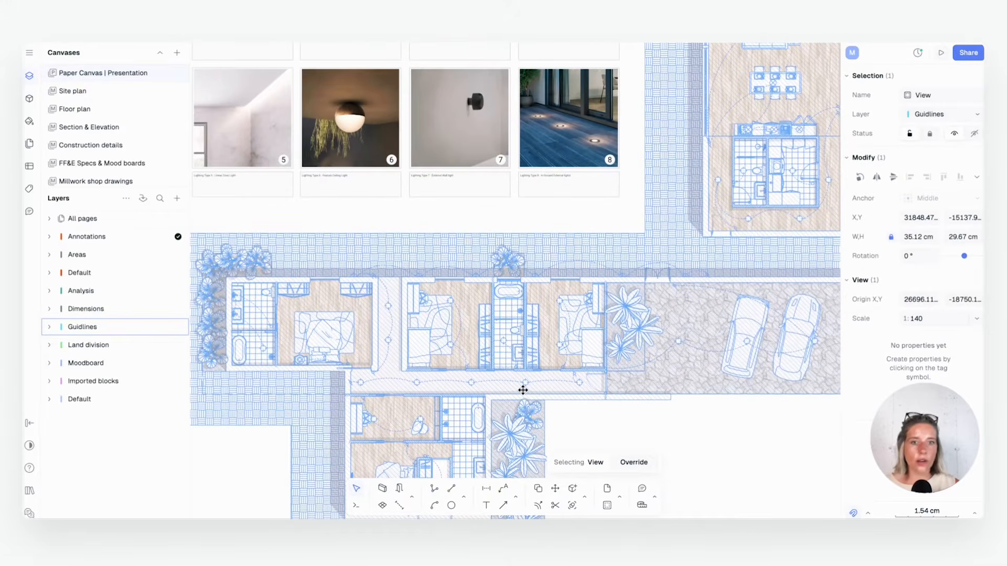
{"action": "scroll", "coordinate": [506, 413], "scroll_direction": "up", "scroll_amount": 2}
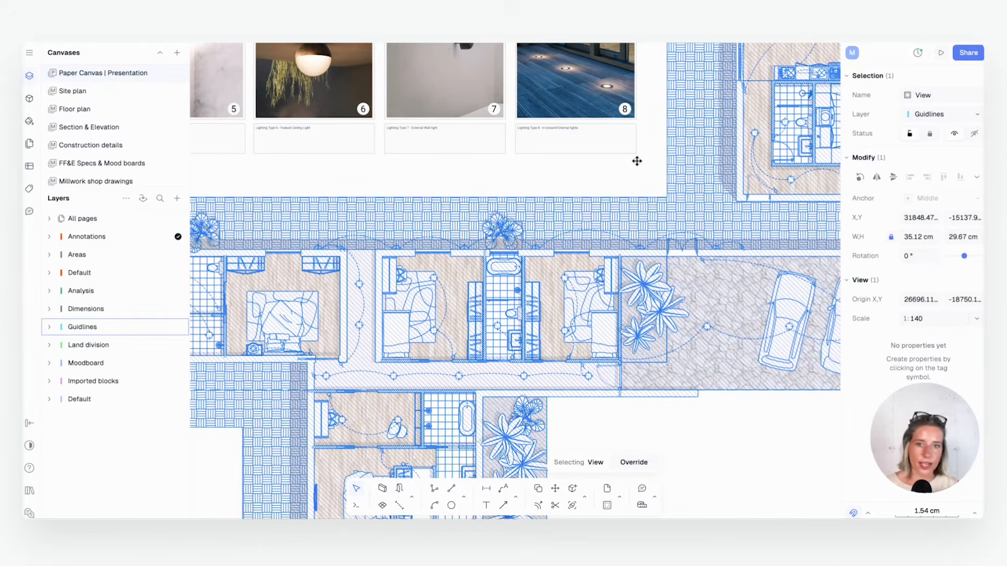
{"action": "scroll", "coordinate": [464, 367], "scroll_direction": "up", "scroll_amount": 3}
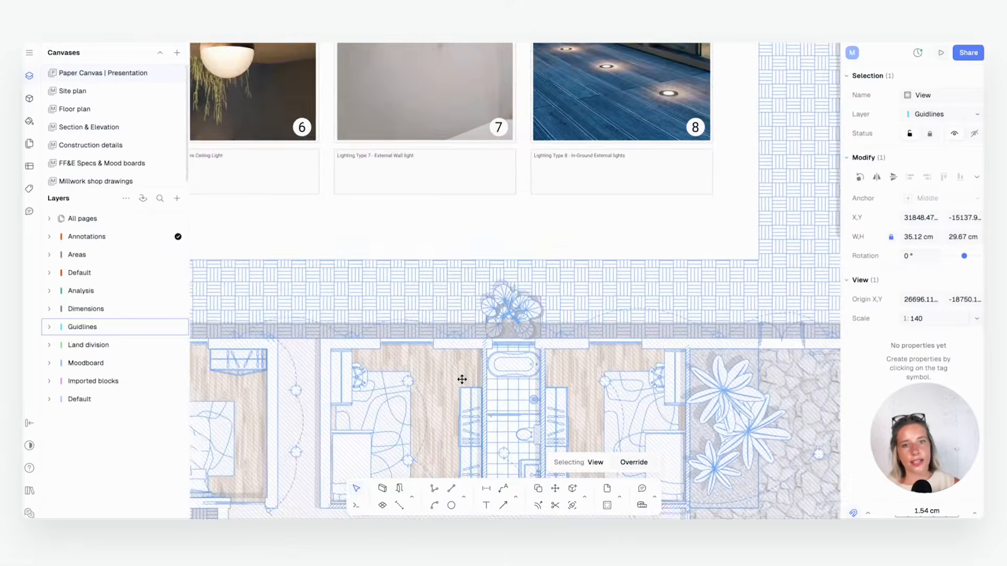
{"action": "middle_click_drag", "start_coordinate": [477, 338], "coordinate": [528, 190]}
{"action": "scroll", "coordinate": [569, 298], "scroll_direction": "down", "scroll_amount": 1}
{"action": "middle_click_drag", "start_coordinate": [544, 320], "coordinate": [616, 175]}
{"action": "middle_click_drag", "start_coordinate": [455, 415], "coordinate": [470, 356]}
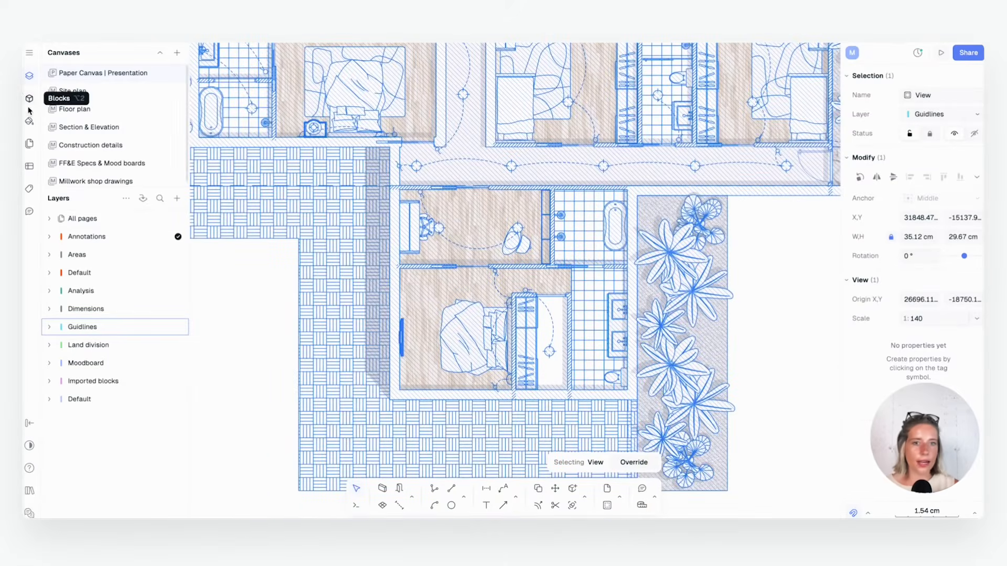
Open the list of the model's blocks and look over the whole lighting plan alongside it.
{"action": "left_click", "coordinate": [30, 98]}
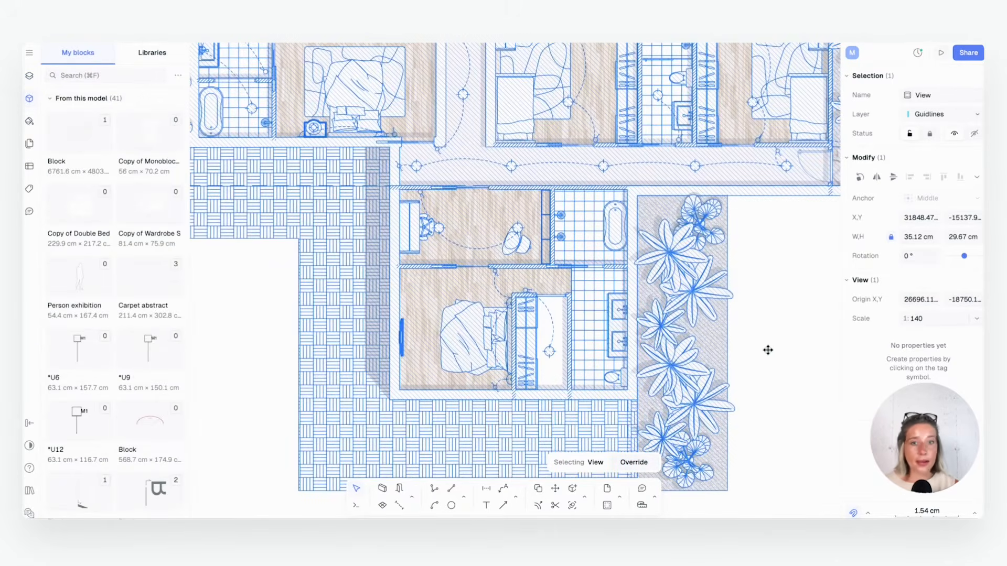
{"action": "scroll", "coordinate": [598, 351], "scroll_direction": "down", "scroll_amount": 5}
{"action": "scroll", "coordinate": [596, 350], "scroll_direction": "up", "scroll_amount": 5}
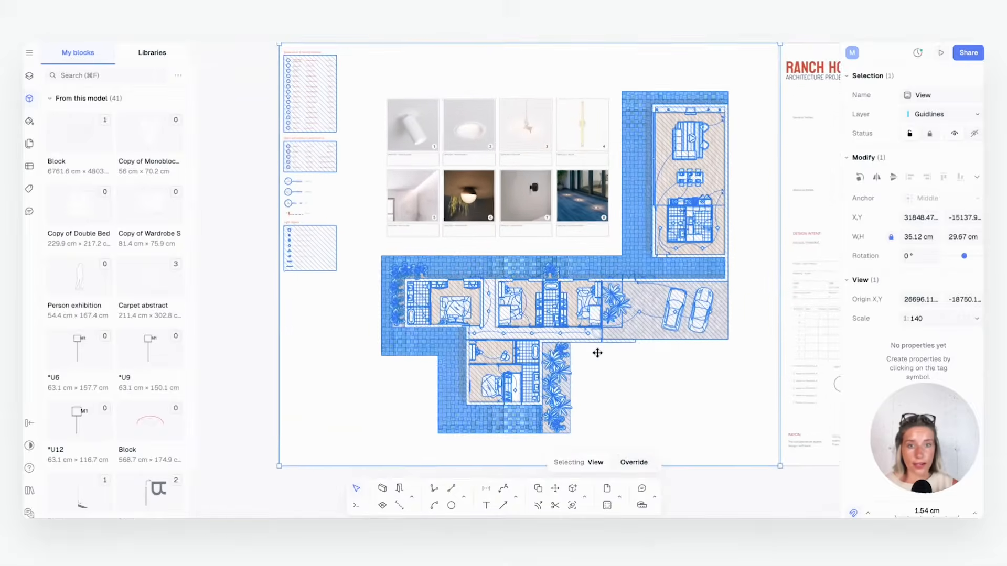
{"action": "scroll", "coordinate": [590, 355], "scroll_direction": "up", "scroll_amount": 1}
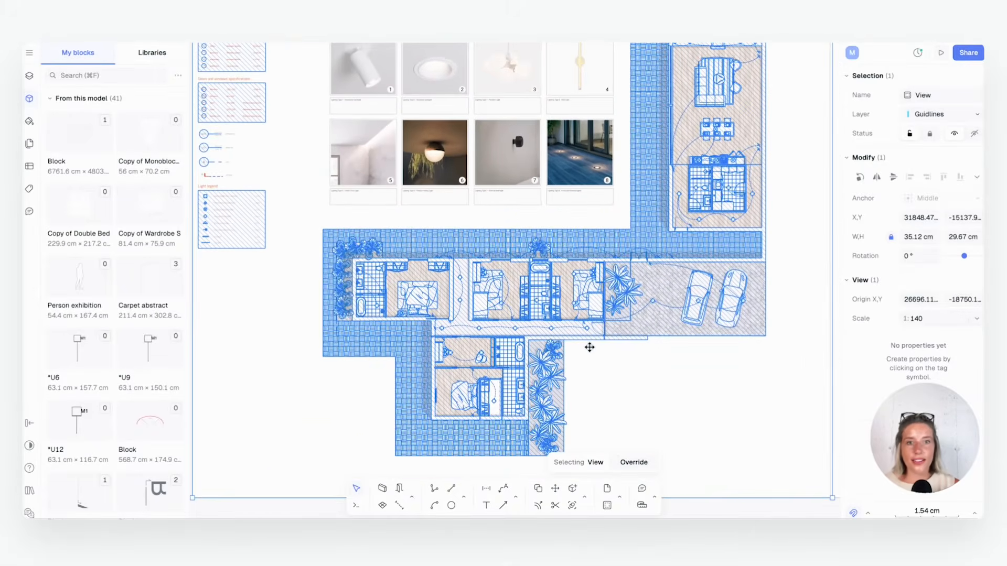
{"action": "scroll", "coordinate": [590, 348], "scroll_direction": "up", "scroll_amount": 1}
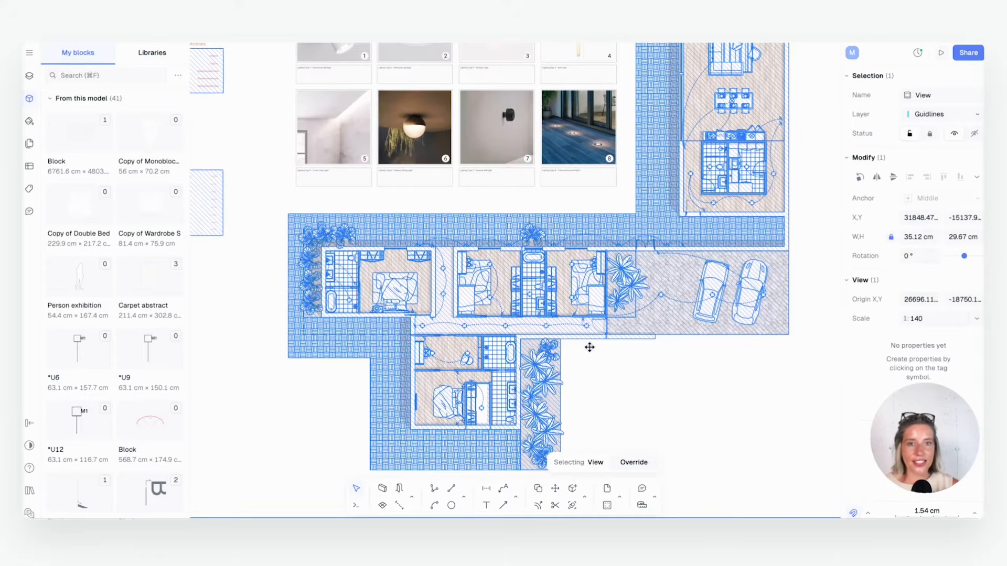
{"action": "scroll", "coordinate": [586, 344], "scroll_direction": "down", "scroll_amount": 1}
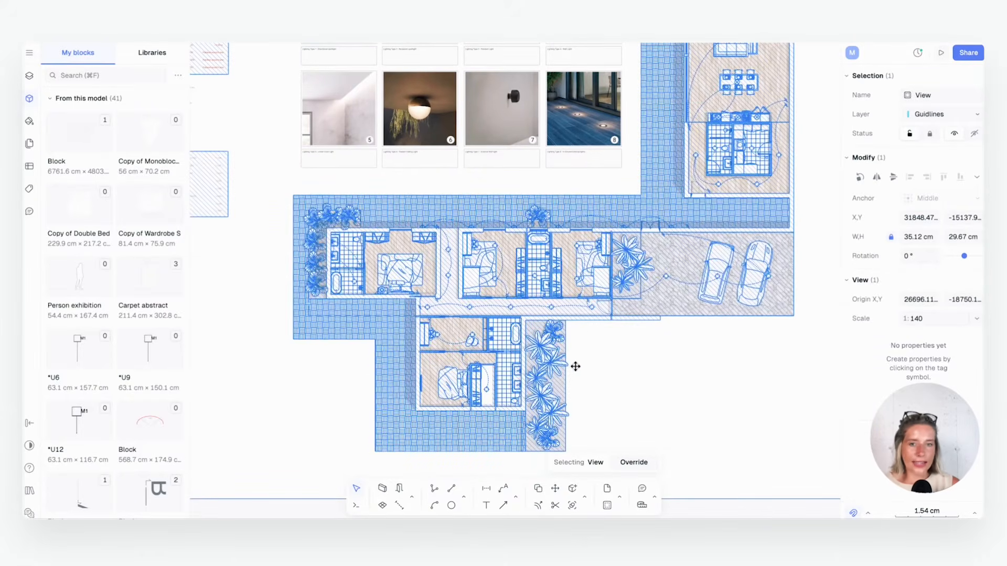
{"action": "scroll", "coordinate": [634, 370], "scroll_direction": "down", "scroll_amount": 1}
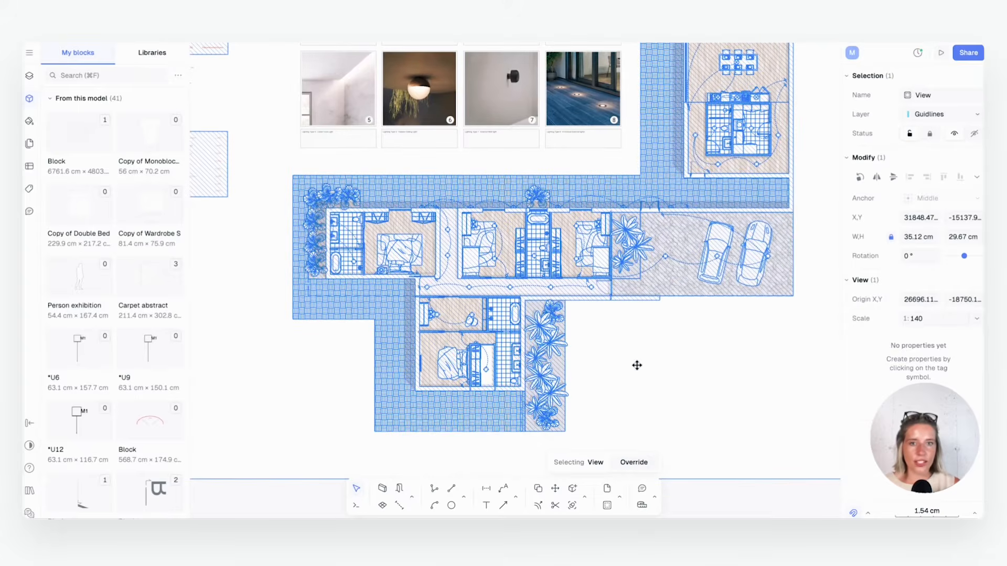
{"action": "scroll", "coordinate": [636, 286], "scroll_direction": "up", "scroll_amount": 3}
{"action": "scroll", "coordinate": [636, 286], "scroll_direction": "down", "scroll_amount": 2}
{"action": "scroll", "coordinate": [638, 304], "scroll_direction": "down", "scroll_amount": 2}
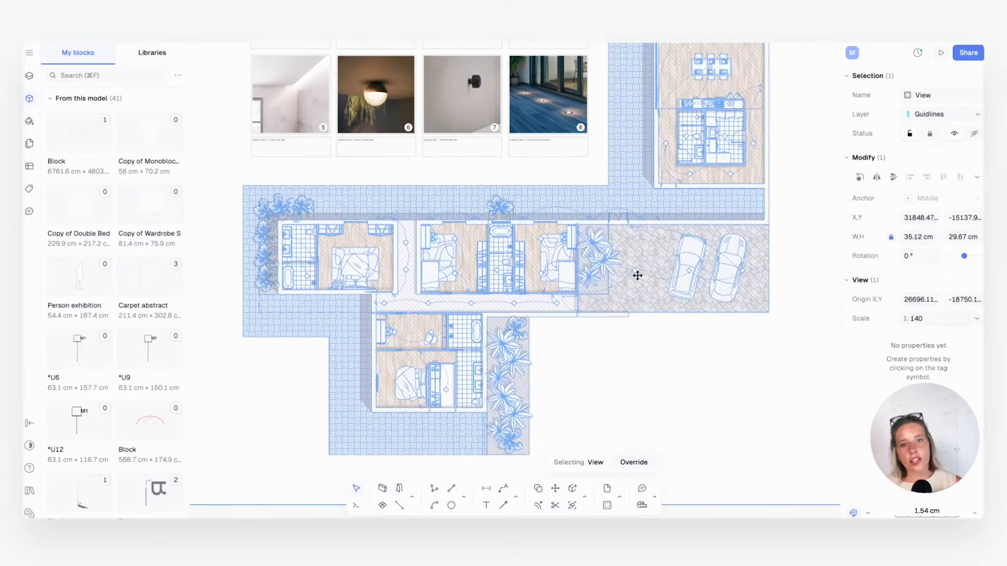
Examine the floor plan sheet below the lighting plan, including its pool, paved terrace, furnished rooms and parking area.
{"action": "scroll", "coordinate": [614, 307], "scroll_direction": "down", "scroll_amount": 3}
{"action": "middle_click_drag", "start_coordinate": [618, 347], "coordinate": [619, 266]}
{"action": "middle_click_drag", "start_coordinate": [507, 243], "coordinate": [520, 344]}
{"action": "middle_click_drag", "start_coordinate": [546, 397], "coordinate": [548, 187]}
{"action": "middle_click_drag", "start_coordinate": [589, 402], "coordinate": [598, 146]}
{"action": "middle_click_drag", "start_coordinate": [632, 310], "coordinate": [627, 226]}
{"action": "scroll", "coordinate": [627, 226], "scroll_direction": "down", "scroll_amount": 2}
{"action": "scroll", "coordinate": [643, 262], "scroll_direction": "right", "scroll_amount": 3}
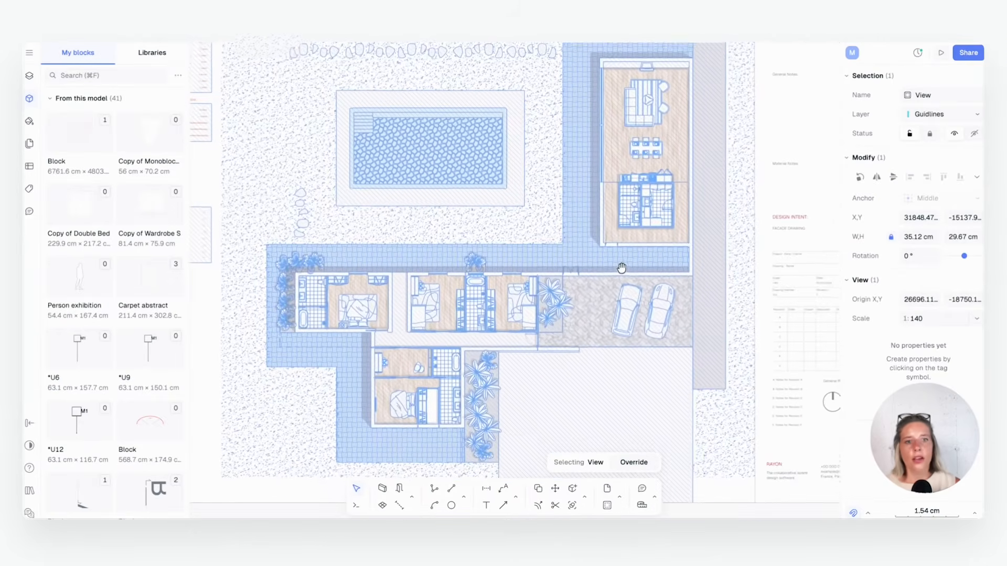
{"action": "scroll", "coordinate": [634, 342], "scroll_direction": "down", "scroll_amount": 2}
Select the furnished floor plan view and inspect its bedrooms, bathrooms and hallway without lighting symbols up close.
{"action": "scroll", "coordinate": [513, 411], "scroll_direction": "up", "scroll_amount": 5, "text": "ctrl"}
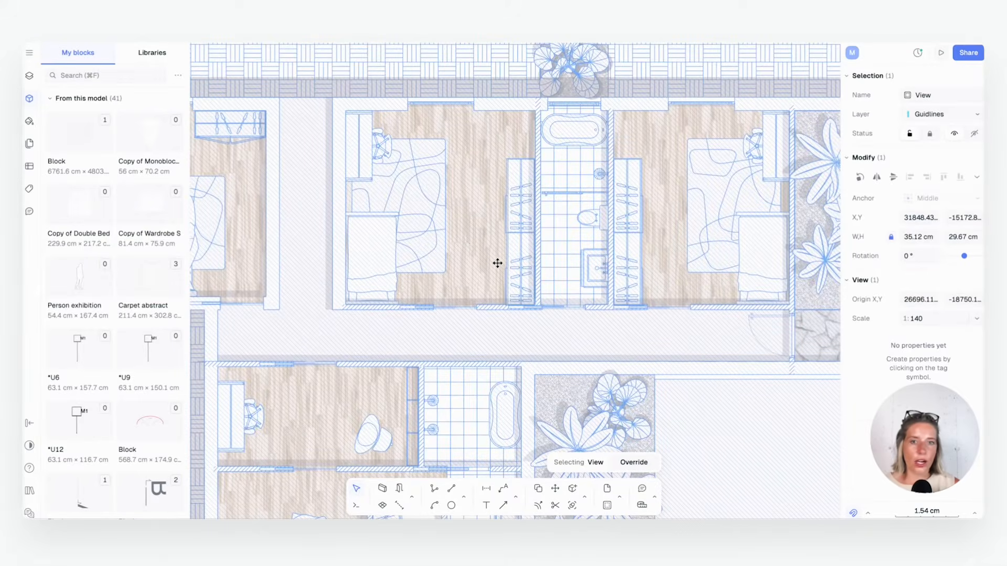
{"action": "scroll", "coordinate": [470, 303], "scroll_direction": "up", "scroll_amount": 1}
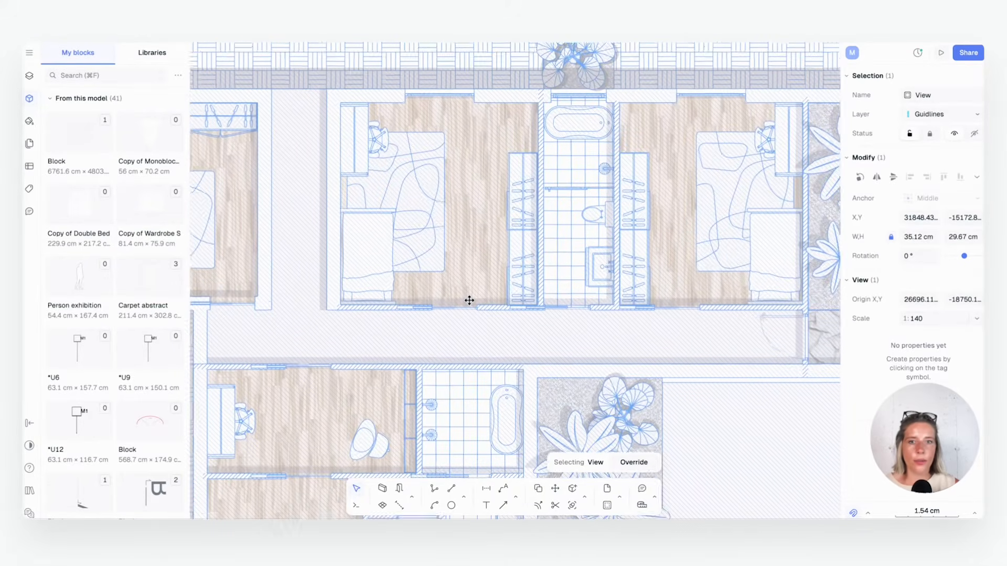
{"action": "middle_click_drag", "start_coordinate": [470, 302], "coordinate": [551, 280]}
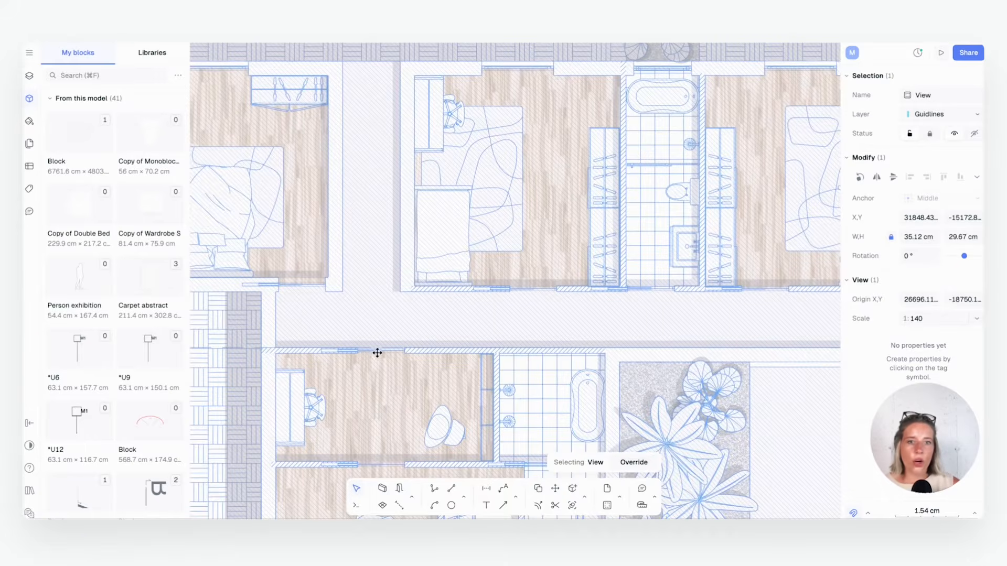
{"action": "scroll", "coordinate": [521, 301], "scroll_direction": "left", "scroll_amount": 5}
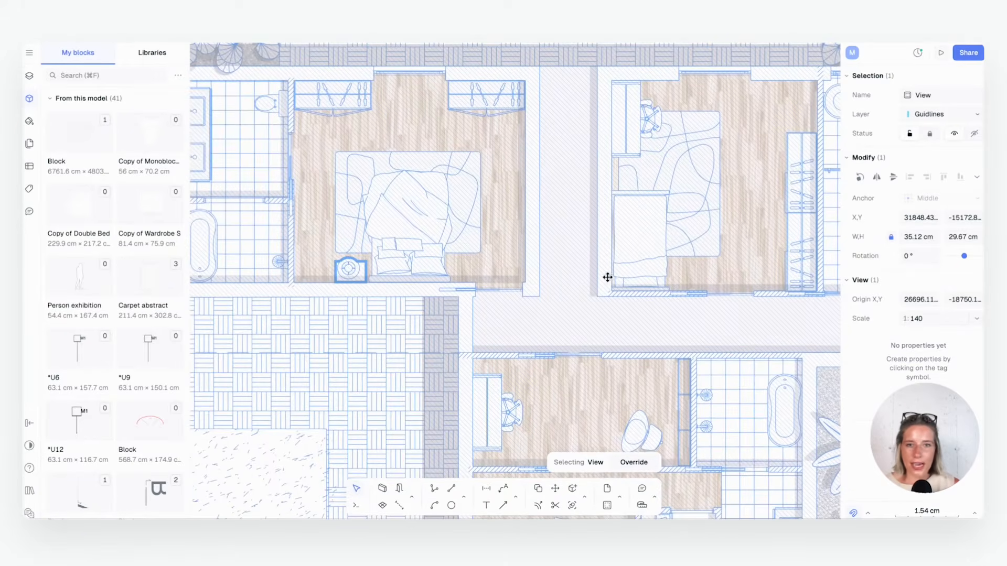
{"action": "scroll", "coordinate": [596, 275], "scroll_direction": "up", "scroll_amount": 3}
{"action": "middle_click_drag", "start_coordinate": [596, 275], "coordinate": [519, 274]}
{"action": "scroll", "coordinate": [526, 286], "scroll_direction": "down", "scroll_amount": 7}
{"action": "middle_click_drag", "start_coordinate": [615, 290], "coordinate": [529, 292]}
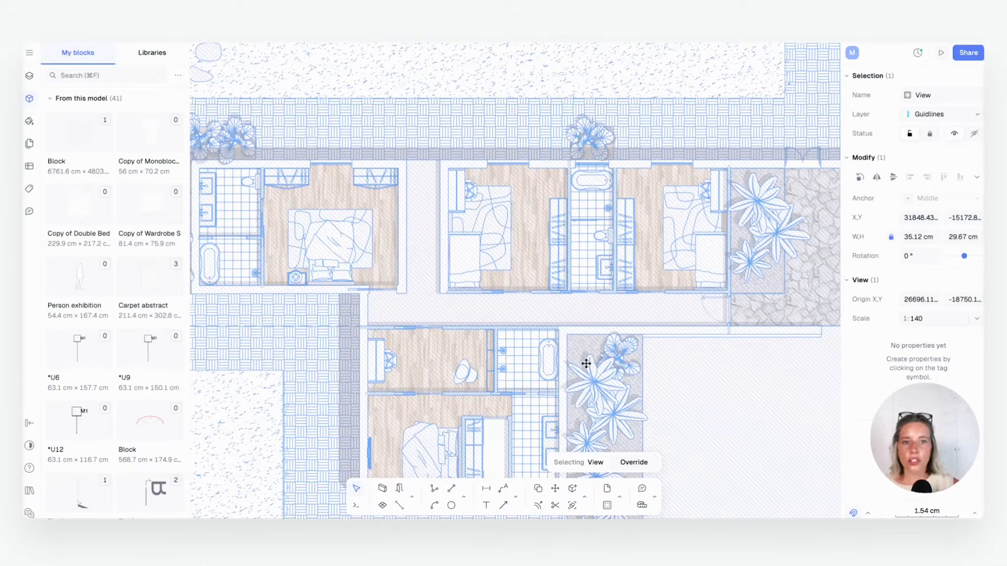
Enter override mode on the floor plan view and browse the available styles for the Bedroom 83 floor area, leaving WoodFloor applied.
{"action": "double_click", "coordinate": [545, 200]}
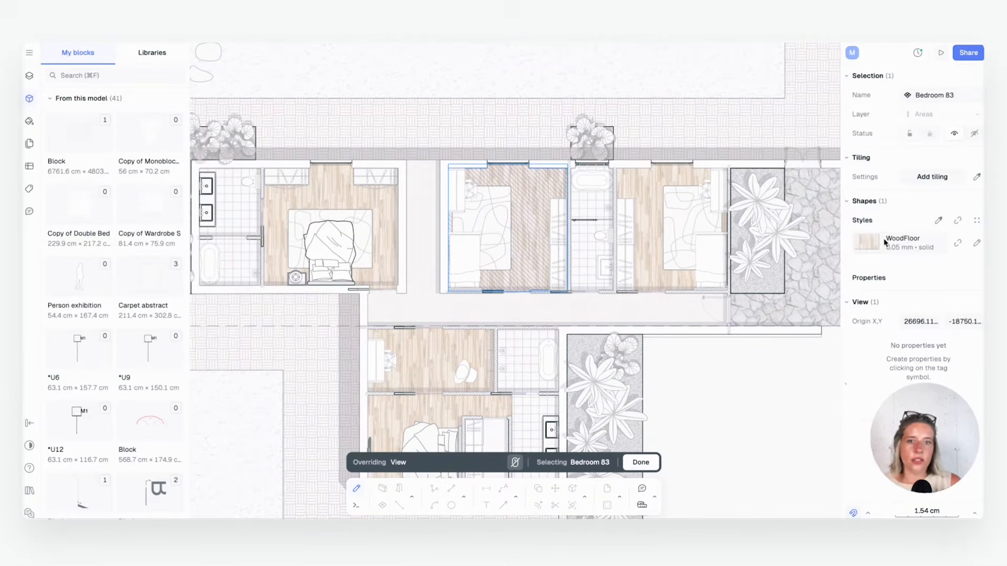
{"action": "left_click", "coordinate": [898, 242]}
{"action": "scroll", "coordinate": [778, 274], "scroll_direction": "down", "scroll_amount": 3}
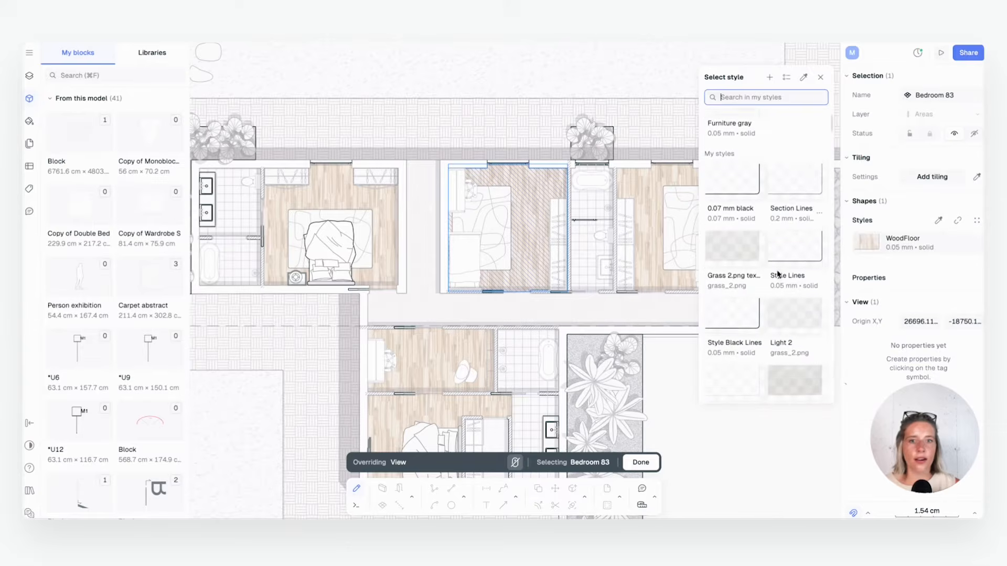
{"action": "scroll", "coordinate": [778, 274], "scroll_direction": "down", "scroll_amount": 2}
{"action": "scroll", "coordinate": [776, 259], "scroll_direction": "up", "scroll_amount": 5}
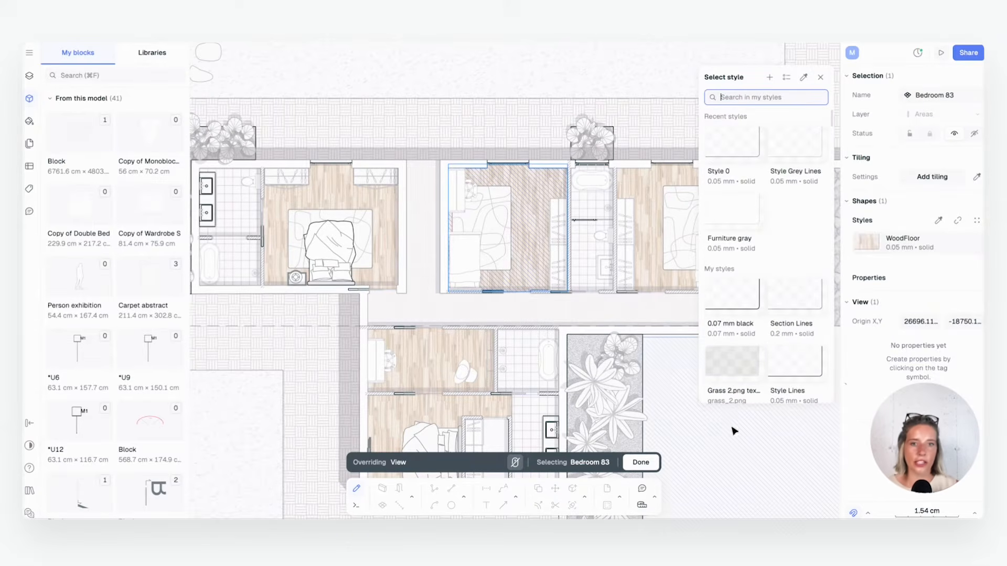
{"action": "left_click", "coordinate": [720, 437]}
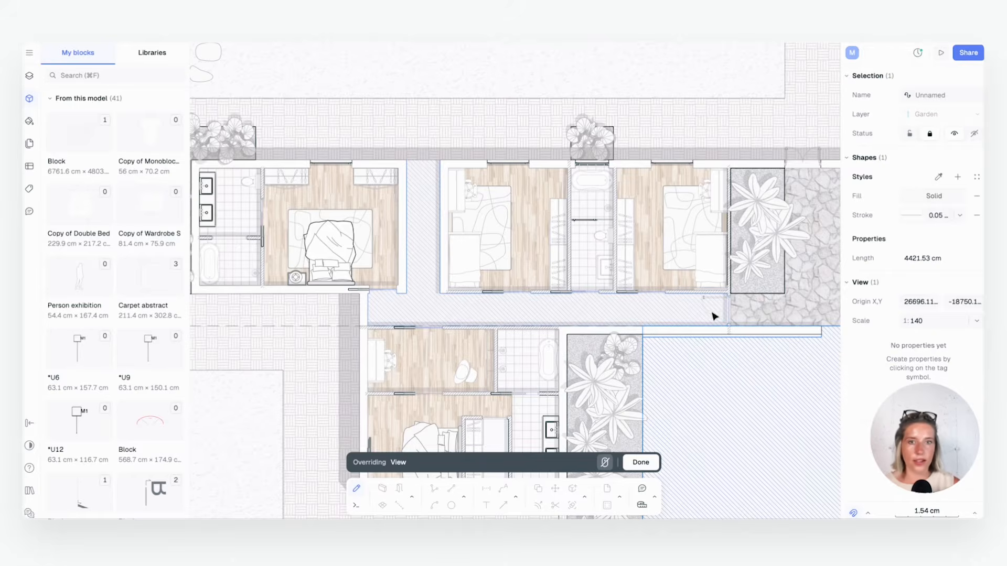
Examine the section and elevation sheets next to the plan pages of the presentation.
{"action": "scroll", "coordinate": [730, 368], "scroll_direction": "down", "scroll_amount": 5}
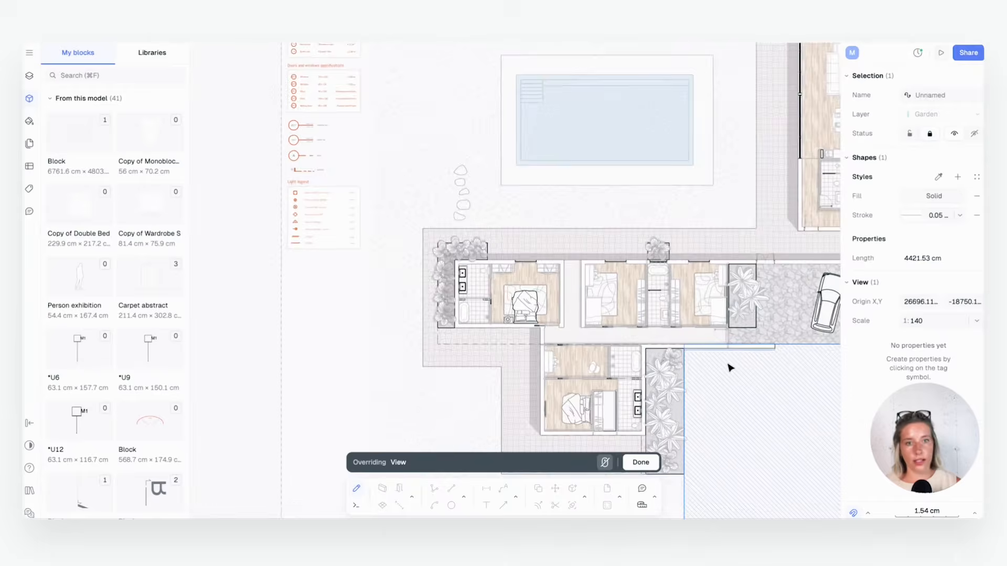
{"action": "scroll", "coordinate": [729, 373], "scroll_direction": "down", "scroll_amount": 5}
{"action": "middle_click_drag", "start_coordinate": [722, 392], "coordinate": [497, 382]}
{"action": "middle_click_drag", "start_coordinate": [666, 203], "coordinate": [411, 366]}
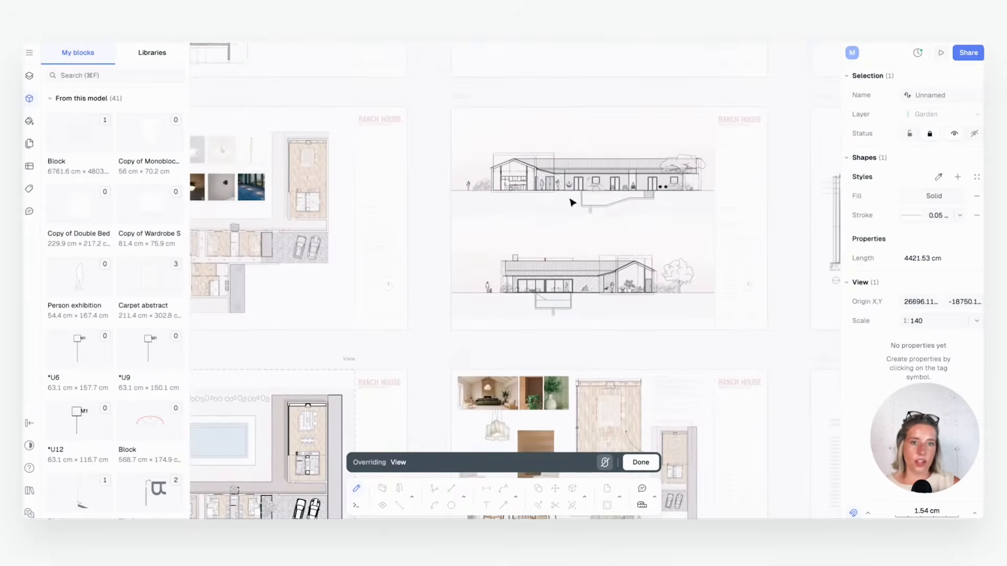
{"action": "middle_click_drag", "start_coordinate": [572, 203], "coordinate": [505, 394]}
{"action": "middle_click_drag", "start_coordinate": [533, 232], "coordinate": [502, 335]}
{"action": "scroll", "coordinate": [526, 243], "scroll_direction": "up", "scroll_amount": 4}
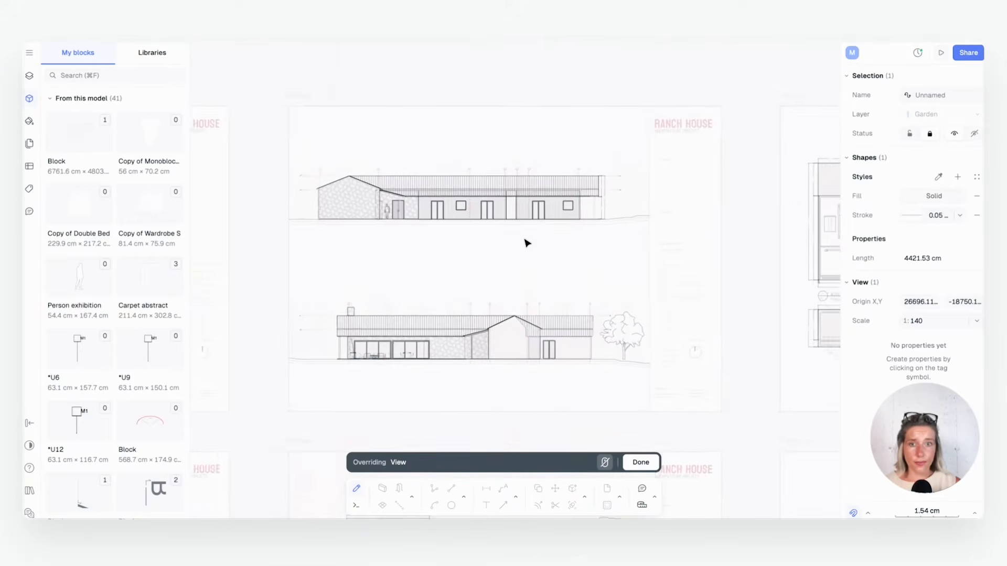
Examine the upper elevation of the elevations sheet up close, covering the stone gable wall, entrance door, human figure and windows.
{"action": "scroll", "coordinate": [526, 243], "scroll_direction": "up", "scroll_amount": 3}
{"action": "middle_click_drag", "start_coordinate": [411, 261], "coordinate": [434, 245]}
{"action": "scroll", "coordinate": [437, 178], "scroll_direction": "up", "scroll_amount": 2}
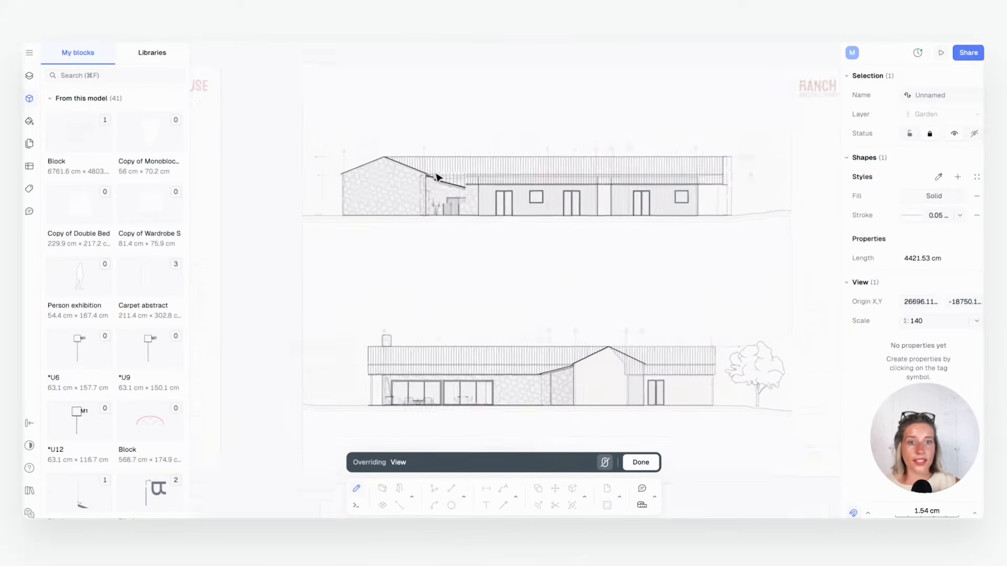
{"action": "scroll", "coordinate": [432, 272], "scroll_direction": "up", "scroll_amount": 5}
{"action": "key", "text": "Escape"}
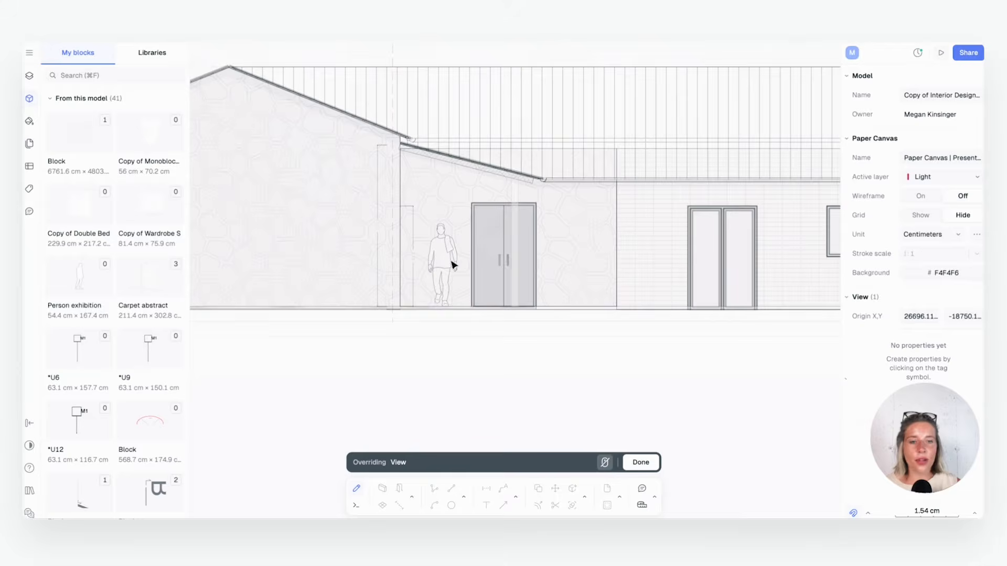
{"action": "scroll", "coordinate": [452, 264], "scroll_direction": "down", "scroll_amount": 4}
{"action": "middle_click_drag", "start_coordinate": [461, 278], "coordinate": [497, 256]}
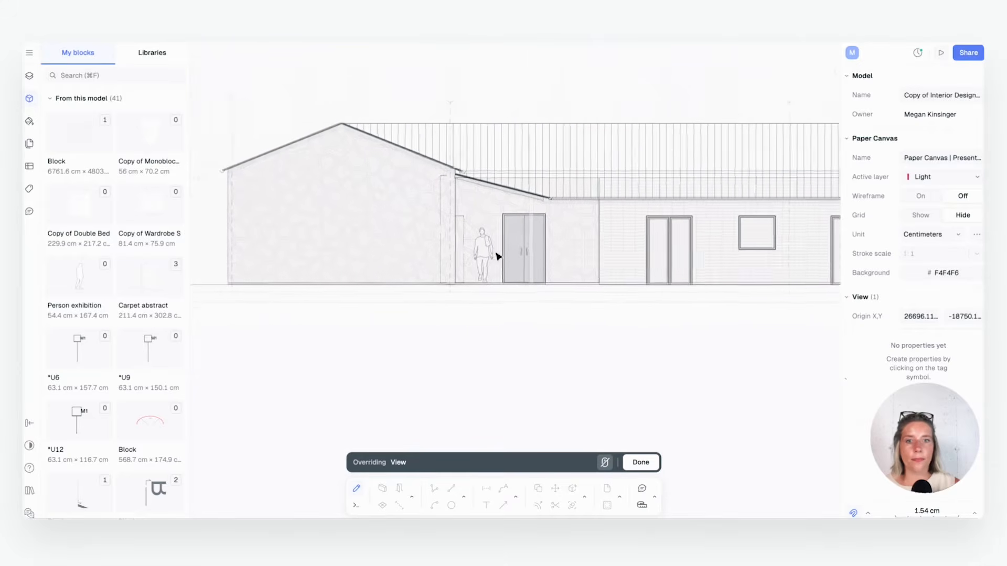
{"action": "scroll", "coordinate": [475, 251], "scroll_direction": "up", "scroll_amount": 3}
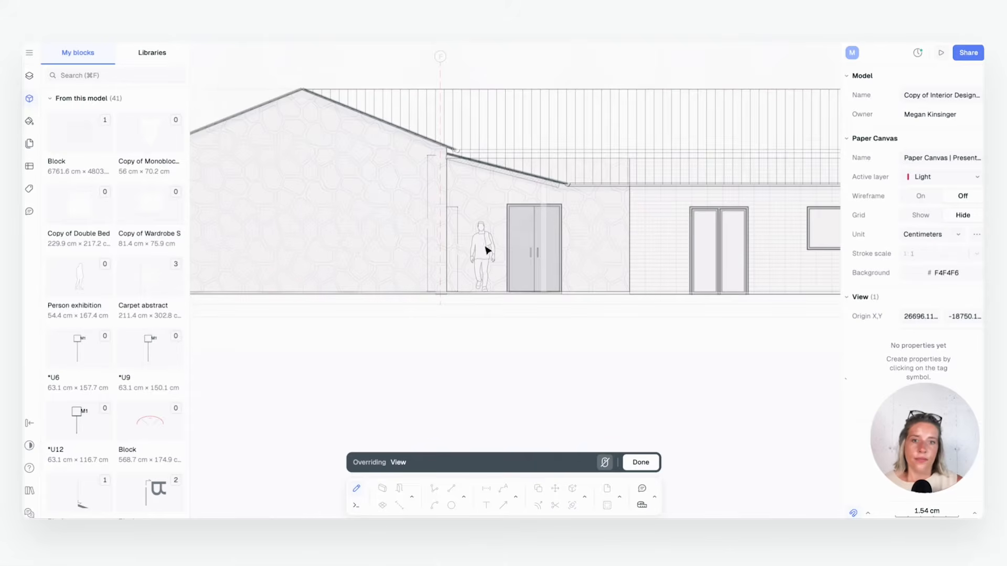
{"action": "scroll", "coordinate": [479, 261], "scroll_direction": "down", "scroll_amount": 1}
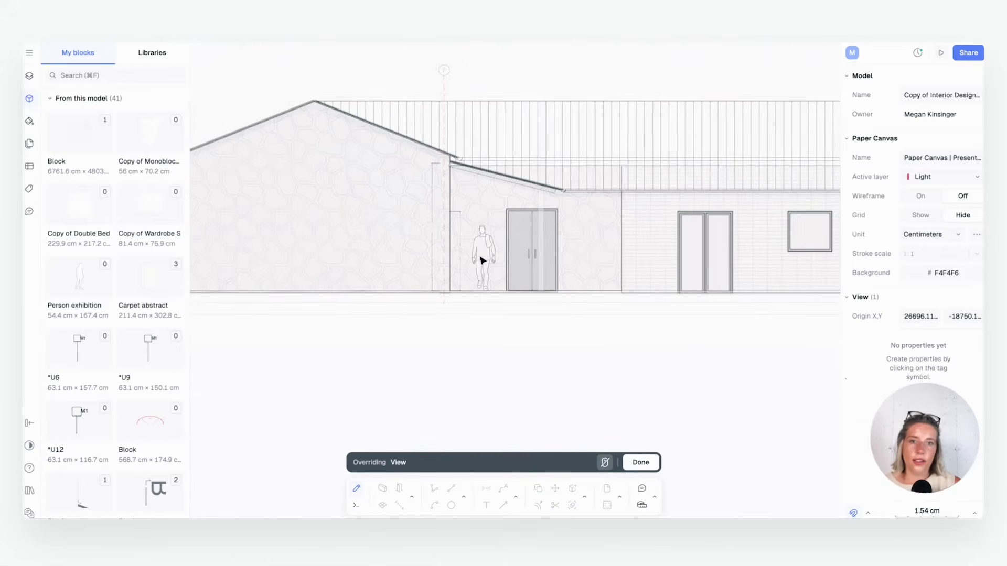
{"action": "scroll", "coordinate": [479, 261], "scroll_direction": "up", "scroll_amount": 4}
{"action": "scroll", "coordinate": [480, 261], "scroll_direction": "down", "scroll_amount": 5}
{"action": "scroll", "coordinate": [525, 284], "scroll_direction": "down", "scroll_amount": 1}
{"action": "middle_click_drag", "start_coordinate": [582, 310], "coordinate": [472, 258]}
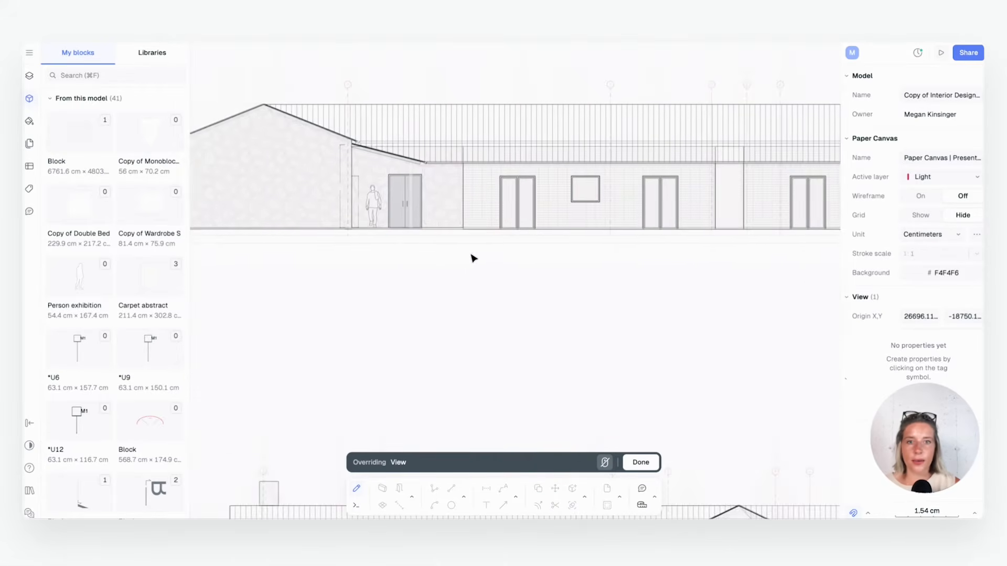
Examine the lower elevation of the same sheet, from the tree and gable to the stone wall and large glazed openings.
{"action": "scroll", "coordinate": [473, 260], "scroll_direction": "down", "scroll_amount": 3}
{"action": "scroll", "coordinate": [535, 264], "scroll_direction": "down", "scroll_amount": 1}
{"action": "mouse_move", "coordinate": [540, 263]}
{"action": "middle_mouse_down"}
{"action": "mouse_move", "coordinate": [458, 210]}
{"action": "mouse_move", "coordinate": [517, 250]}
{"action": "mouse_move", "coordinate": [519, 215]}
{"action": "middle_mouse_up"}
{"action": "scroll", "coordinate": [517, 270], "scroll_direction": "down", "scroll_amount": 2}
{"action": "middle_click_drag", "start_coordinate": [674, 289], "coordinate": [648, 253]}
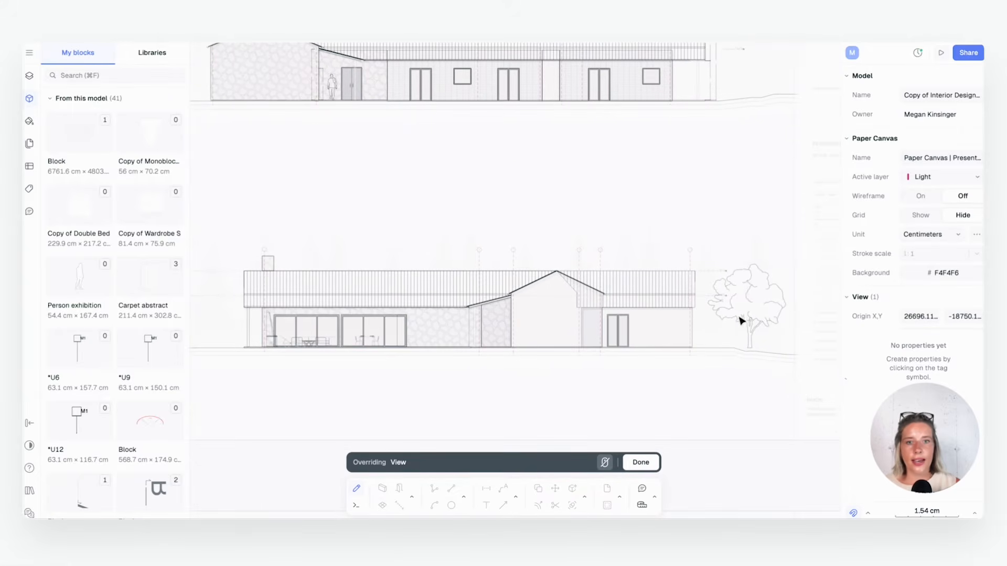
{"action": "middle_click_drag", "start_coordinate": [464, 375], "coordinate": [470, 310]}
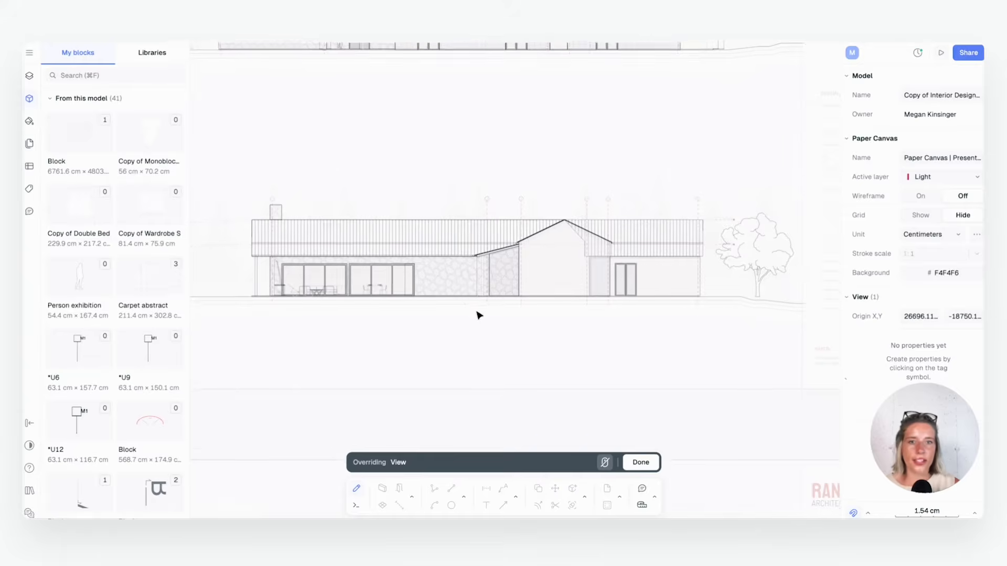
{"action": "scroll", "coordinate": [530, 276], "scroll_direction": "down", "scroll_amount": 1}
{"action": "scroll", "coordinate": [518, 280], "scroll_direction": "up", "scroll_amount": 5}
{"action": "scroll", "coordinate": [516, 280], "scroll_direction": "up", "scroll_amount": 5}
{"action": "middle_click_drag", "start_coordinate": [419, 269], "coordinate": [602, 271]}
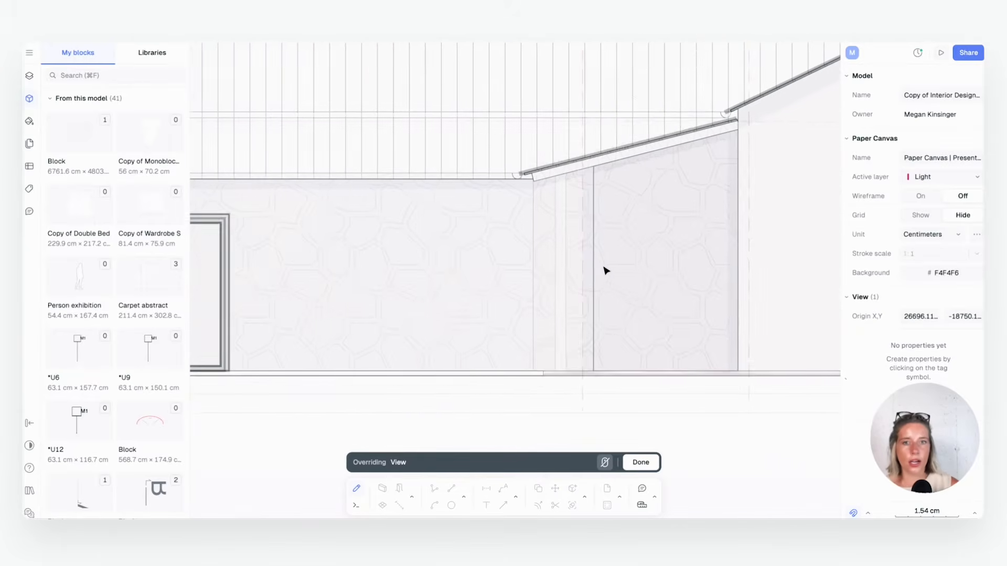
{"action": "scroll", "coordinate": [604, 268], "scroll_direction": "down", "scroll_amount": 3}
{"action": "scroll", "coordinate": [604, 252], "scroll_direction": "down", "scroll_amount": 4}
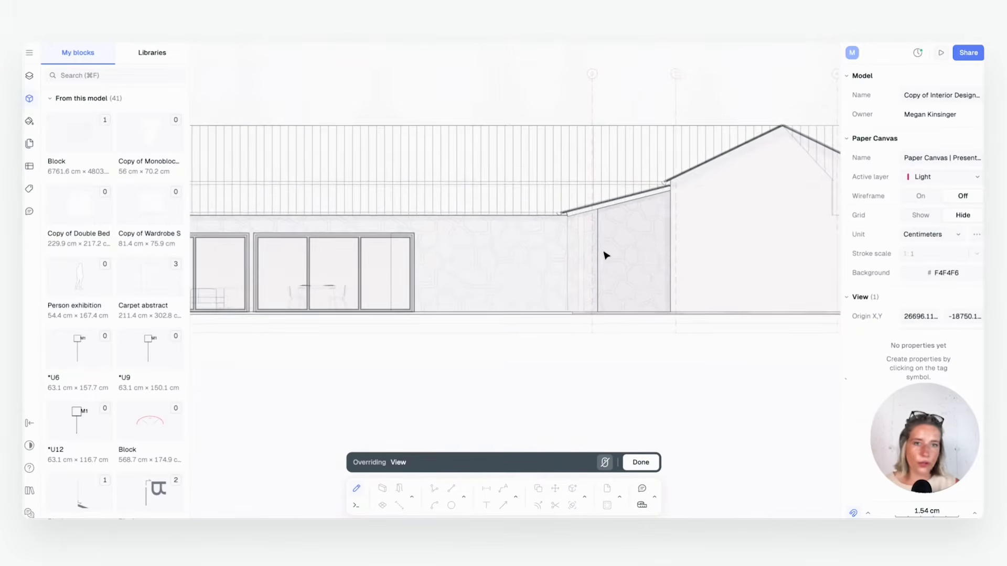
{"action": "middle_click_drag", "start_coordinate": [558, 258], "coordinate": [678, 268]}
{"action": "middle_click_drag", "start_coordinate": [526, 275], "coordinate": [549, 244]}
{"action": "middle_click_drag", "start_coordinate": [566, 342], "coordinate": [484, 305]}
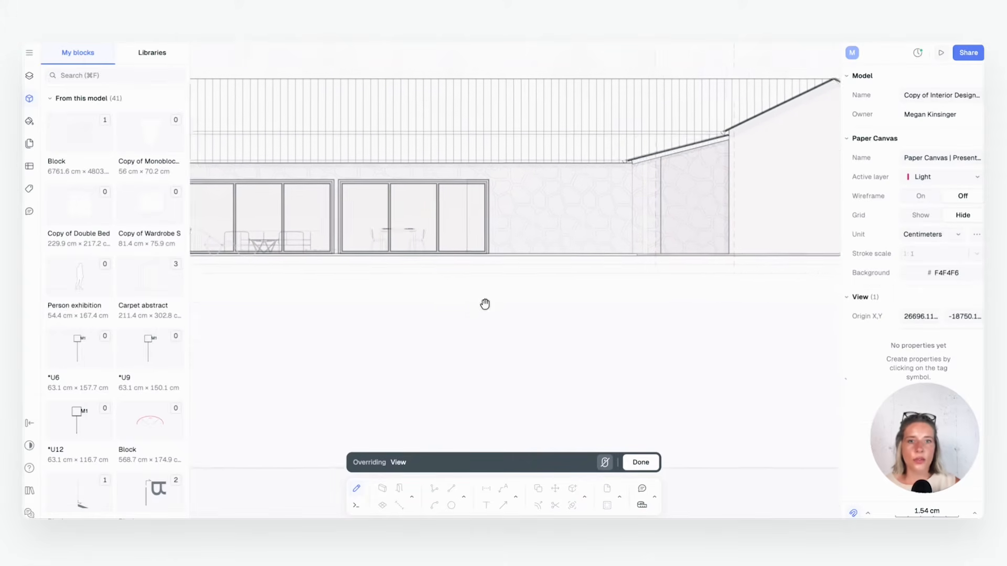
{"action": "scroll", "coordinate": [490, 309], "scroll_direction": "up", "scroll_amount": 3}
Inspect the upper section of the sections sheet, including its people, plants, kitchen interior, entrance and swimming pool cut.
{"action": "scroll", "coordinate": [493, 311], "scroll_direction": "down", "scroll_amount": 10}
{"action": "scroll", "coordinate": [633, 412], "scroll_direction": "down", "scroll_amount": 3}
{"action": "middle_click_drag", "start_coordinate": [633, 412], "coordinate": [627, 252]}
{"action": "middle_click_drag", "start_coordinate": [657, 363], "coordinate": [635, 251]}
{"action": "scroll", "coordinate": [418, 308], "scroll_direction": "up", "scroll_amount": 3}
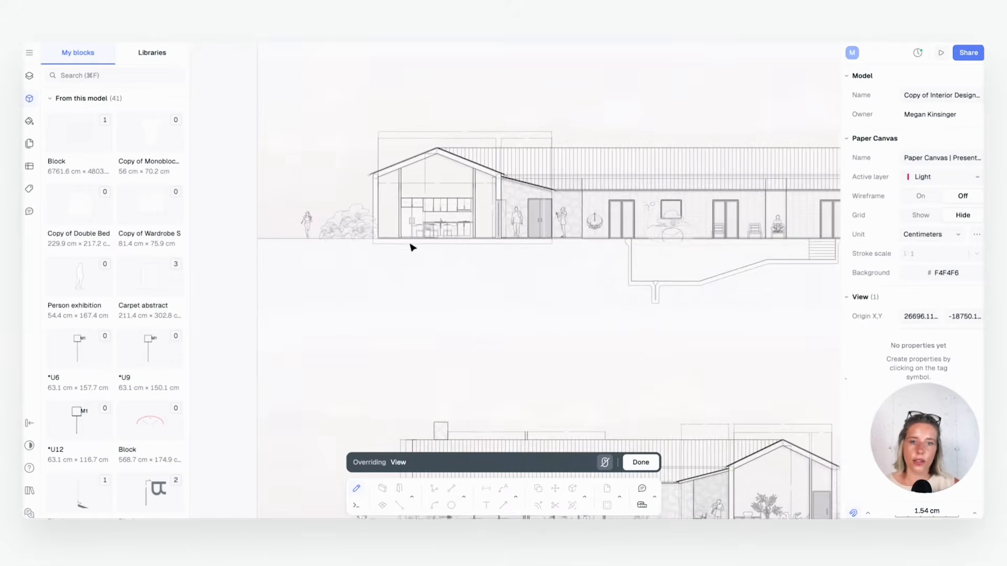
{"action": "scroll", "coordinate": [308, 228], "scroll_direction": "up", "scroll_amount": 8}
{"action": "scroll", "coordinate": [305, 231], "scroll_direction": "up", "scroll_amount": 5}
{"action": "scroll", "coordinate": [333, 232], "scroll_direction": "down", "scroll_amount": 6}
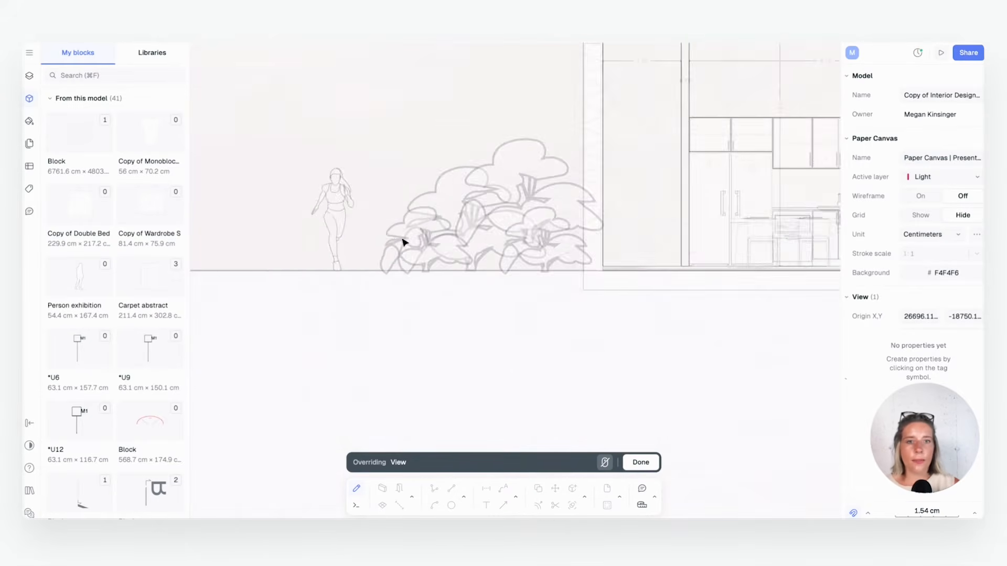
{"action": "middle_click_drag", "start_coordinate": [589, 241], "coordinate": [418, 313]}
{"action": "scroll", "coordinate": [472, 312], "scroll_direction": "down", "scroll_amount": 2}
{"action": "middle_click_drag", "start_coordinate": [610, 307], "coordinate": [404, 318]}
{"action": "middle_click_drag", "start_coordinate": [823, 307], "coordinate": [687, 314]}
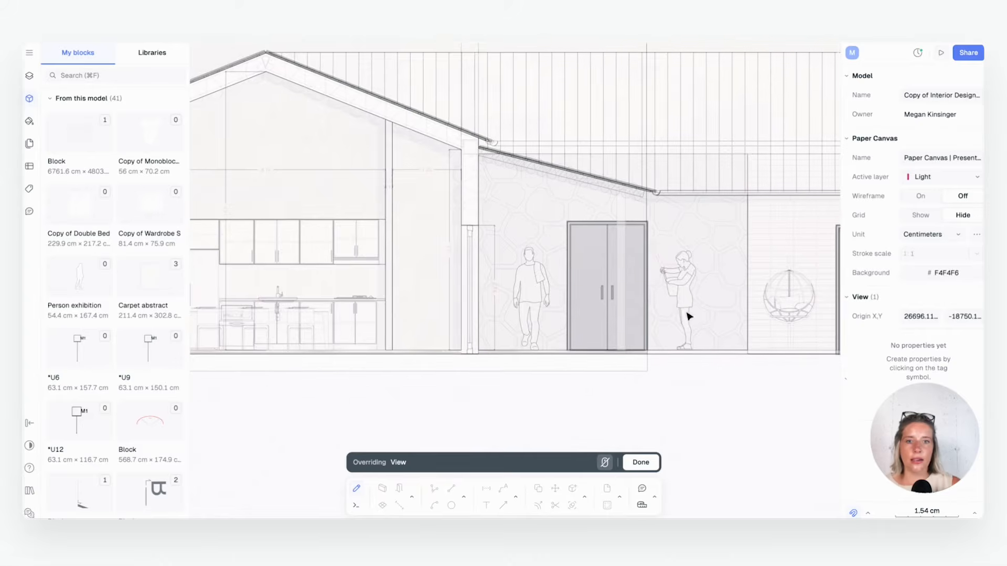
{"action": "middle_click_drag", "start_coordinate": [764, 312], "coordinate": [555, 328]}
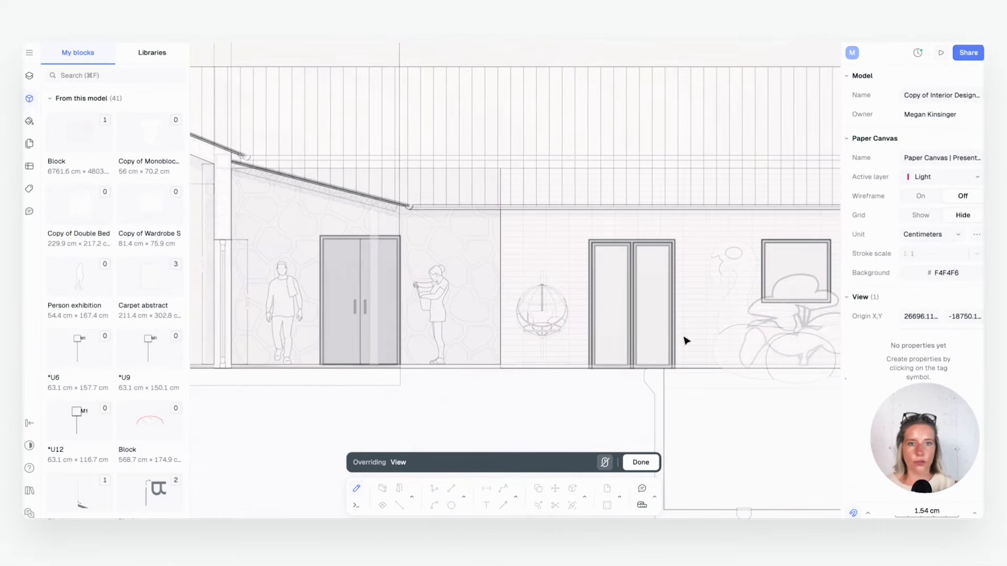
{"action": "middle_click_drag", "start_coordinate": [686, 339], "coordinate": [502, 316]}
{"action": "scroll", "coordinate": [634, 318], "scroll_direction": "up", "scroll_amount": 3}
{"action": "scroll", "coordinate": [640, 317], "scroll_direction": "down", "scroll_amount": 8}
{"action": "scroll", "coordinate": [683, 343], "scroll_direction": "up", "scroll_amount": 4}
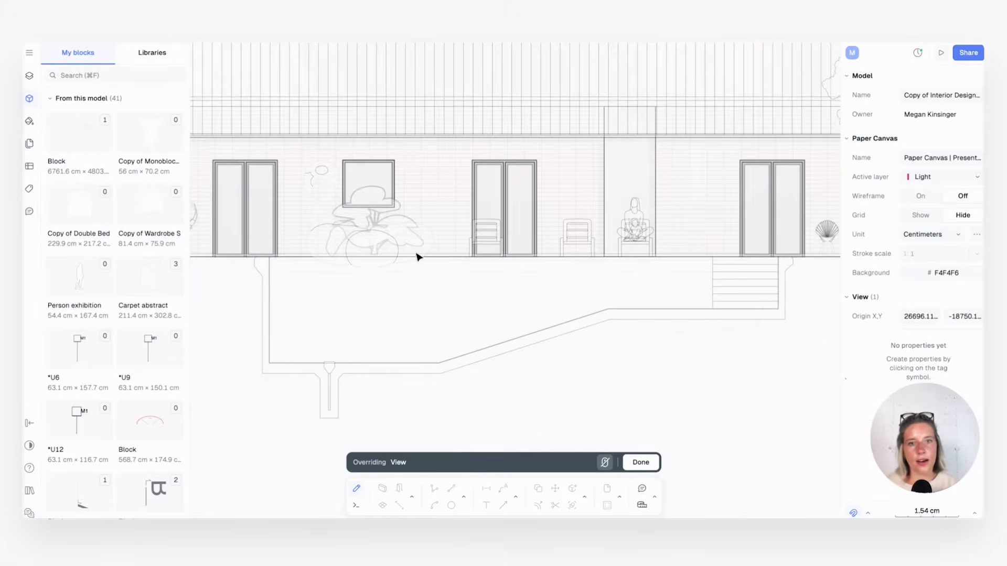
{"action": "scroll", "coordinate": [418, 254], "scroll_direction": "down", "scroll_amount": 5}
{"action": "middle_click_drag", "start_coordinate": [615, 264], "coordinate": [712, 287]}
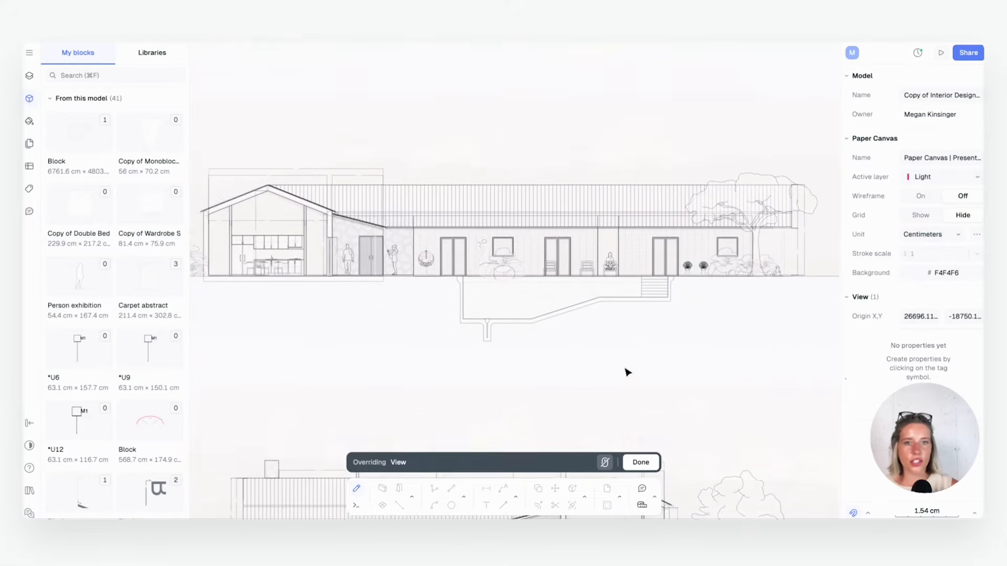
Examine the lower section with the pool cut, glazed doors and furnished gable room.
{"action": "middle_click_drag", "start_coordinate": [625, 374], "coordinate": [629, 211]}
{"action": "middle_click_drag", "start_coordinate": [645, 297], "coordinate": [691, 227]}
{"action": "scroll", "coordinate": [494, 313], "scroll_direction": "up", "scroll_amount": 1}
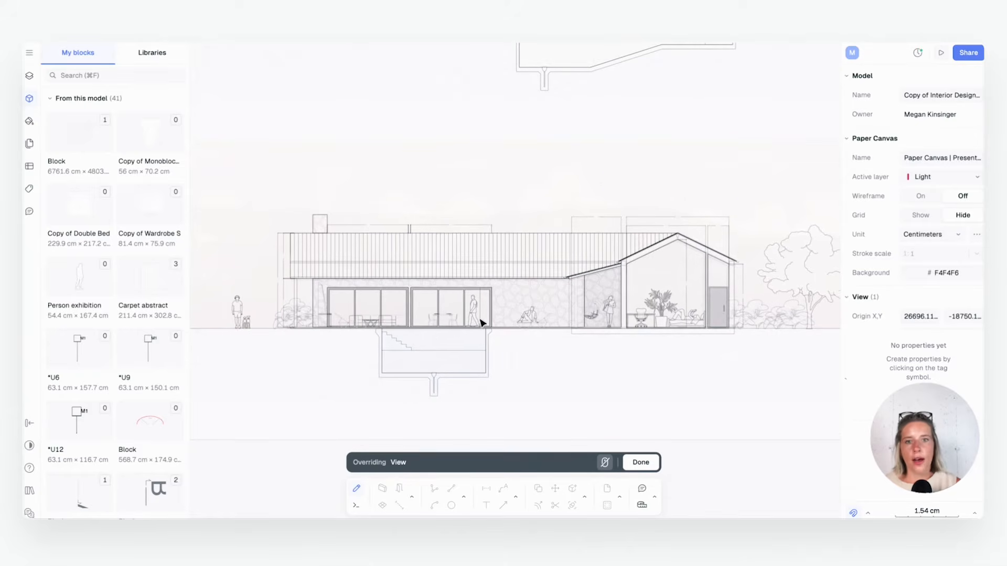
{"action": "scroll", "coordinate": [572, 322], "scroll_direction": "up", "scroll_amount": 1}
{"action": "scroll", "coordinate": [576, 323], "scroll_direction": "down", "scroll_amount": 5}
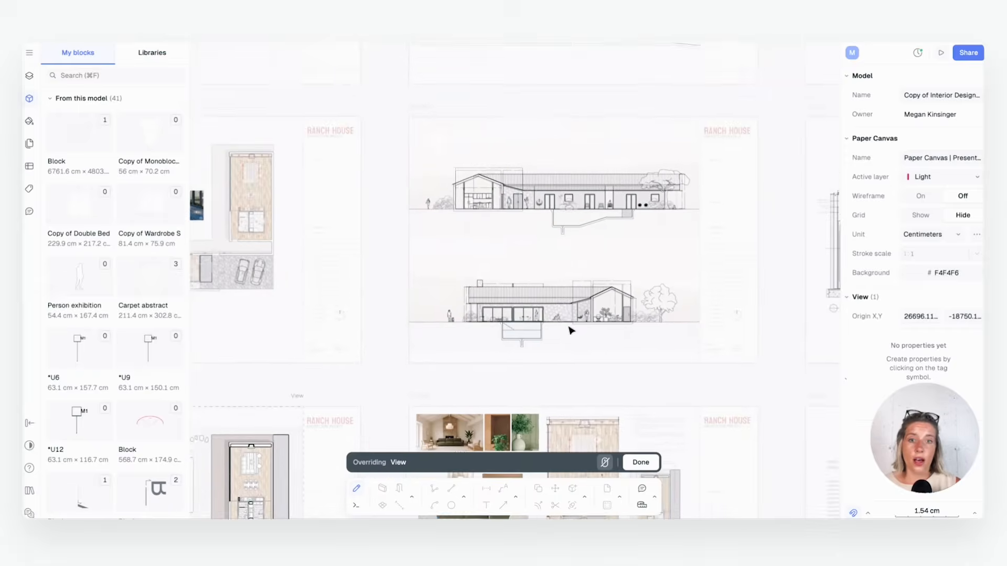
Inspect the moodboard page with the green sofa and material swatches, and leave the view's override mode.
{"action": "middle_click_drag", "start_coordinate": [574, 339], "coordinate": [589, 252]}
{"action": "scroll", "coordinate": [598, 265], "scroll_direction": "up", "scroll_amount": 3}
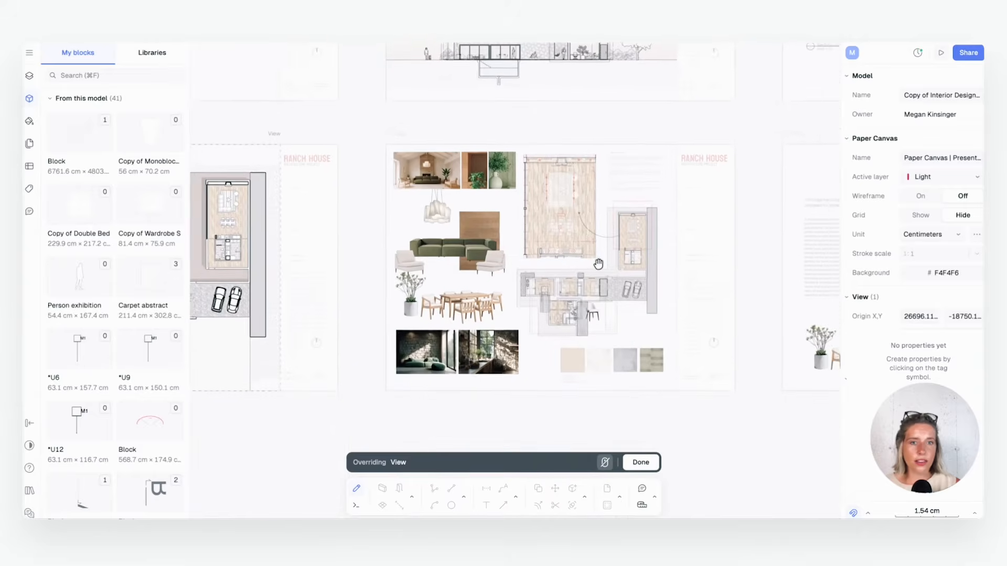
{"action": "scroll", "coordinate": [567, 281], "scroll_direction": "up", "scroll_amount": 5}
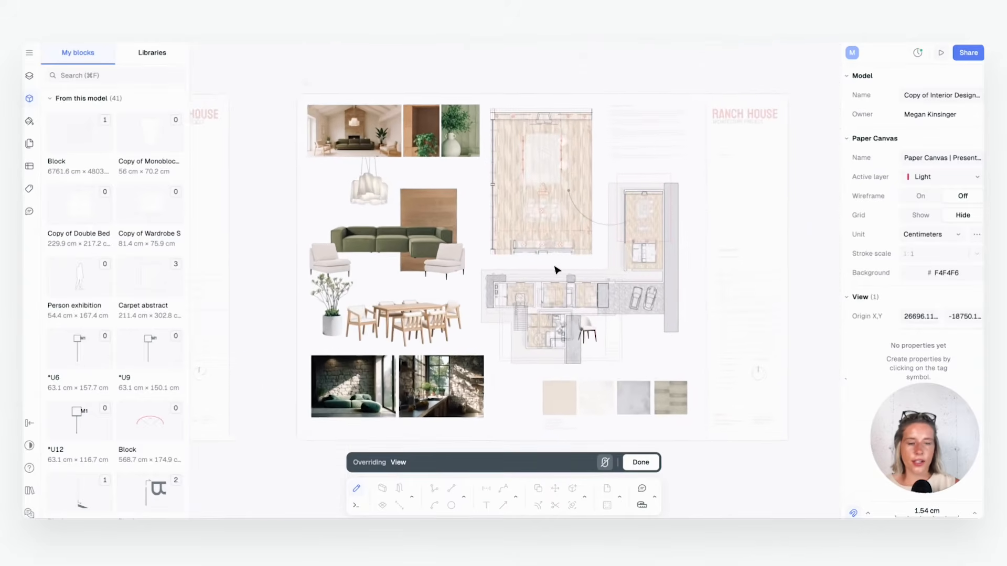
{"action": "middle_click_drag", "start_coordinate": [540, 288], "coordinate": [524, 297]}
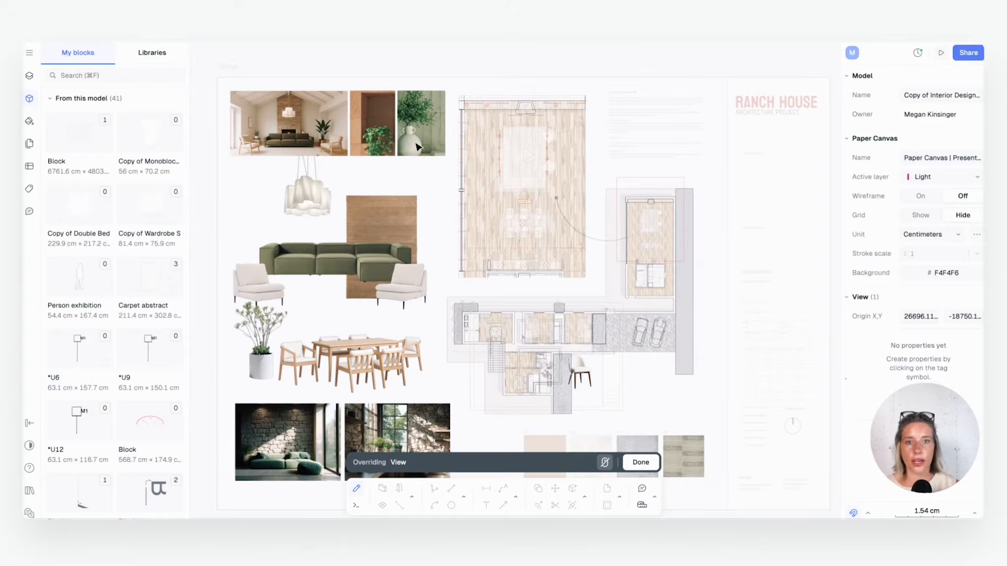
{"action": "key", "text": "Escape"}
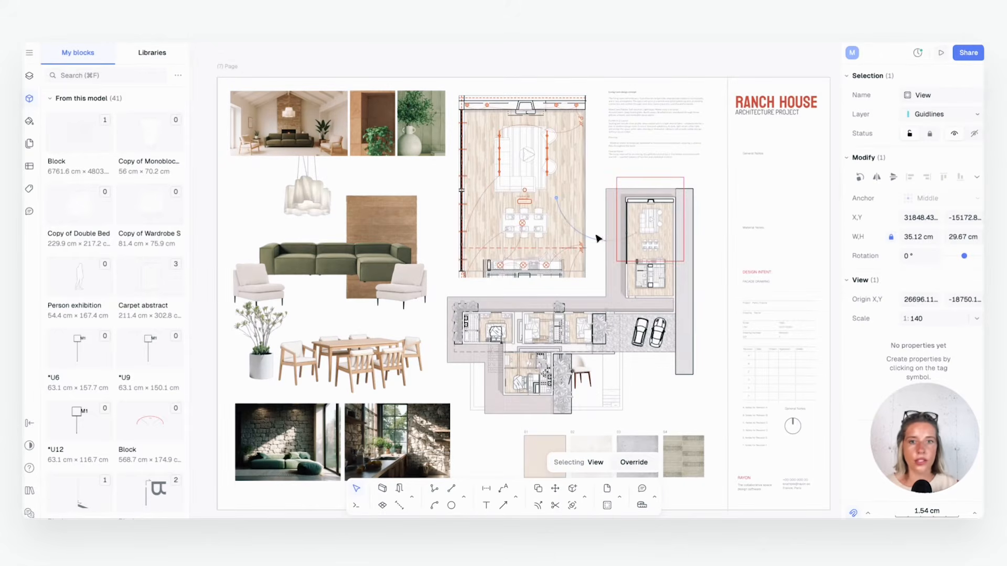
Select the dining table and chairs image on the moodboard page, and clear the selection.
{"action": "left_click", "coordinate": [312, 357]}
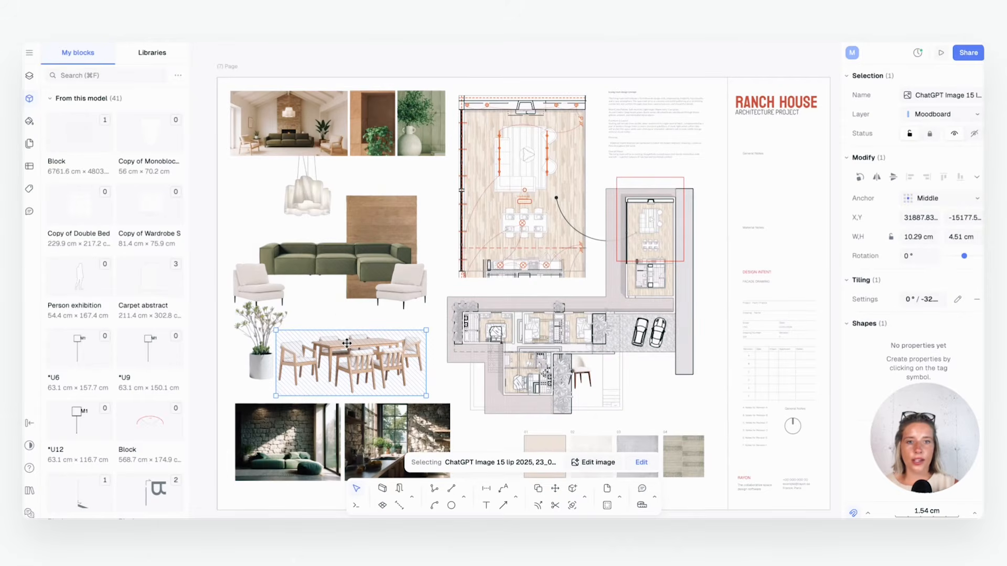
{"action": "left_click", "coordinate": [436, 184]}
{"action": "left_click", "coordinate": [416, 176]}
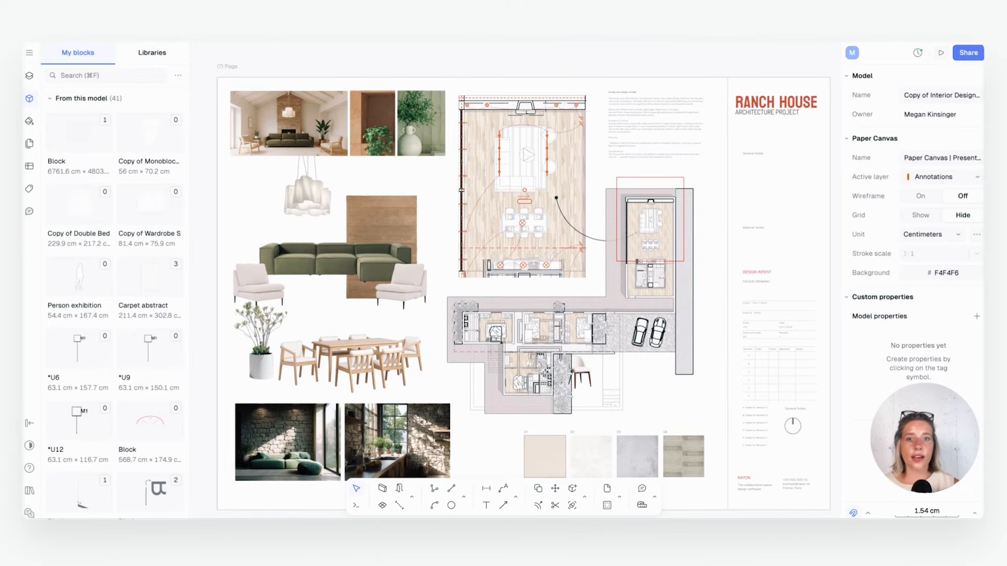
Open the model's comments and try out the comment tool over the moodboard page without placing a comment.
{"action": "left_click", "coordinate": [569, 148]}
{"action": "left_click", "coordinate": [29, 211]}
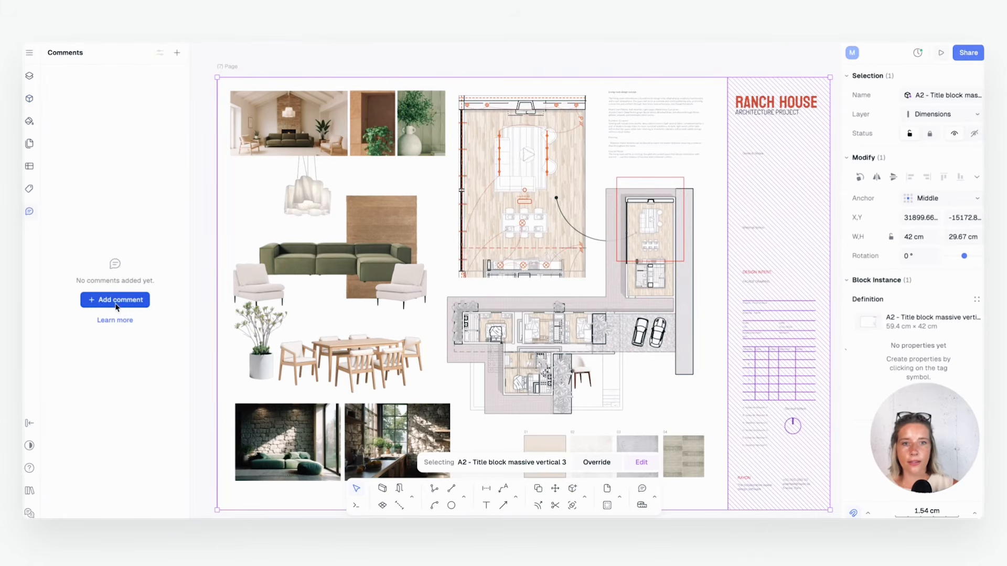
{"action": "left_click", "coordinate": [133, 302]}
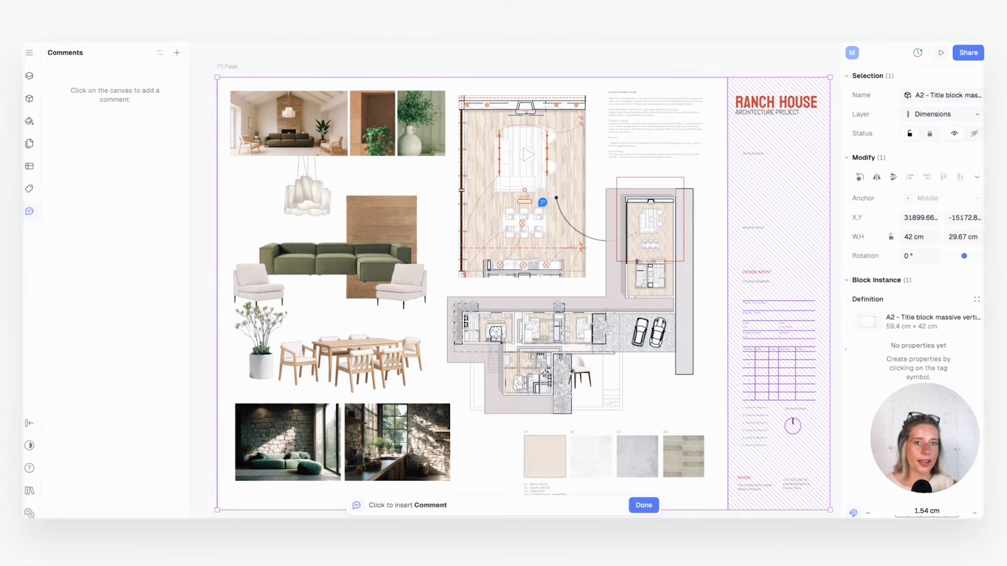
{"action": "key", "text": "Escape"}
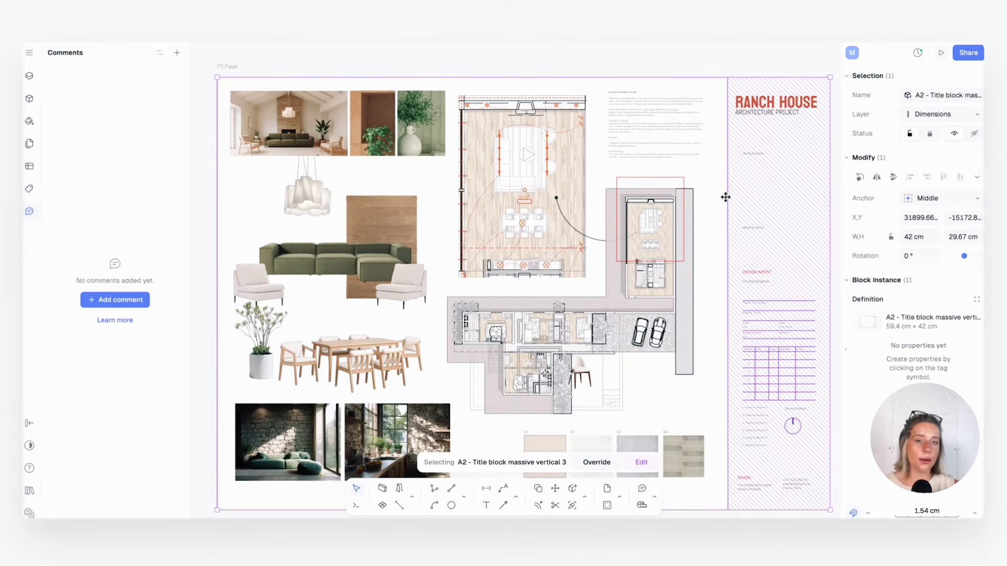
{"action": "key", "text": "c"}
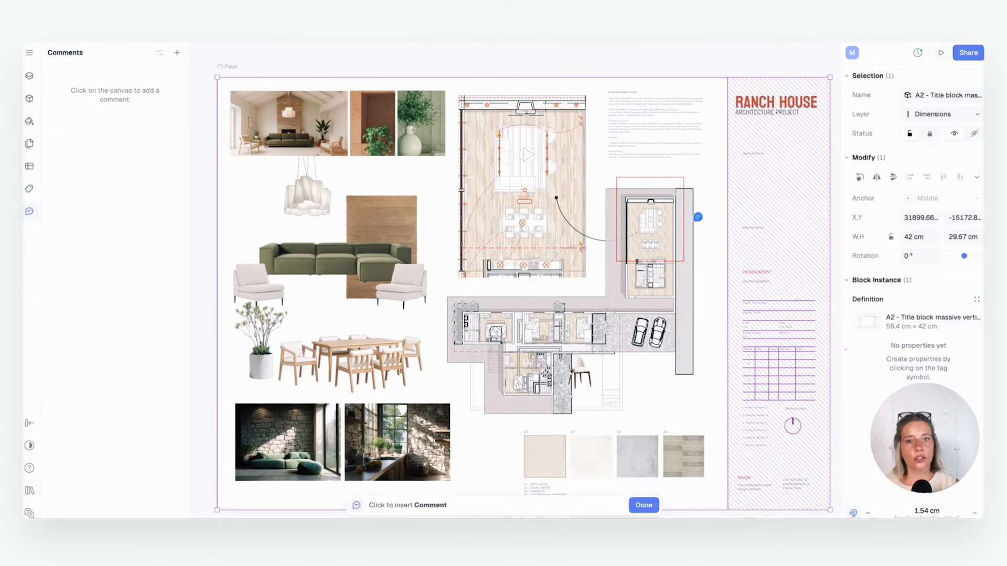
{"action": "key", "text": "Escape"}
{"action": "key", "text": "Escape"}
Select the view with the kitchen elevation and plan, and examine its cabinets, tiled backsplash, sink and dishwasher up close.
{"action": "middle_click_drag", "start_coordinate": [700, 214], "coordinate": [613, 285]}
{"action": "scroll", "coordinate": [613, 285], "scroll_direction": "up", "scroll_amount": 5}
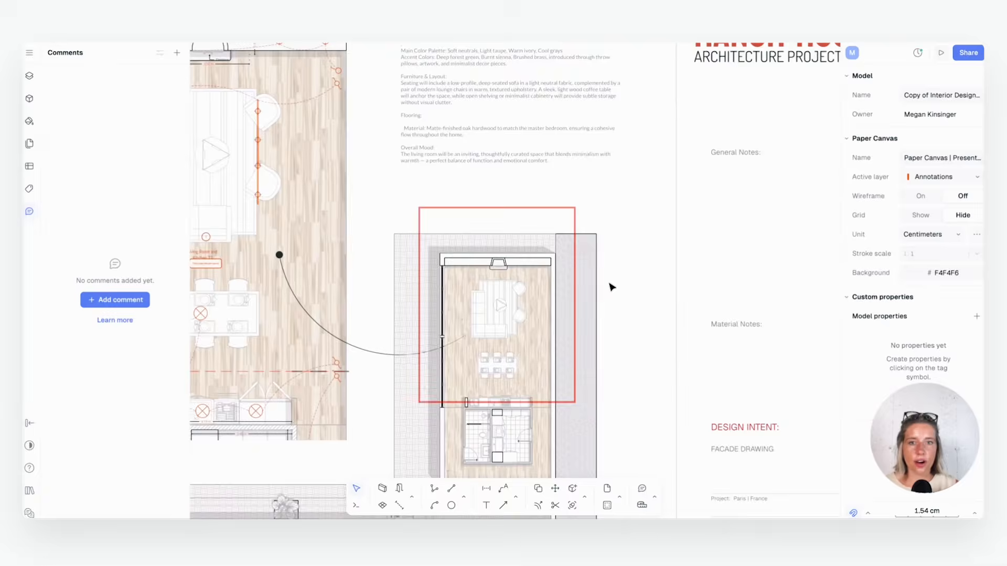
{"action": "scroll", "coordinate": [613, 283], "scroll_direction": "down", "scroll_amount": 12}
{"action": "scroll", "coordinate": [656, 221], "scroll_direction": "up", "scroll_amount": 10}
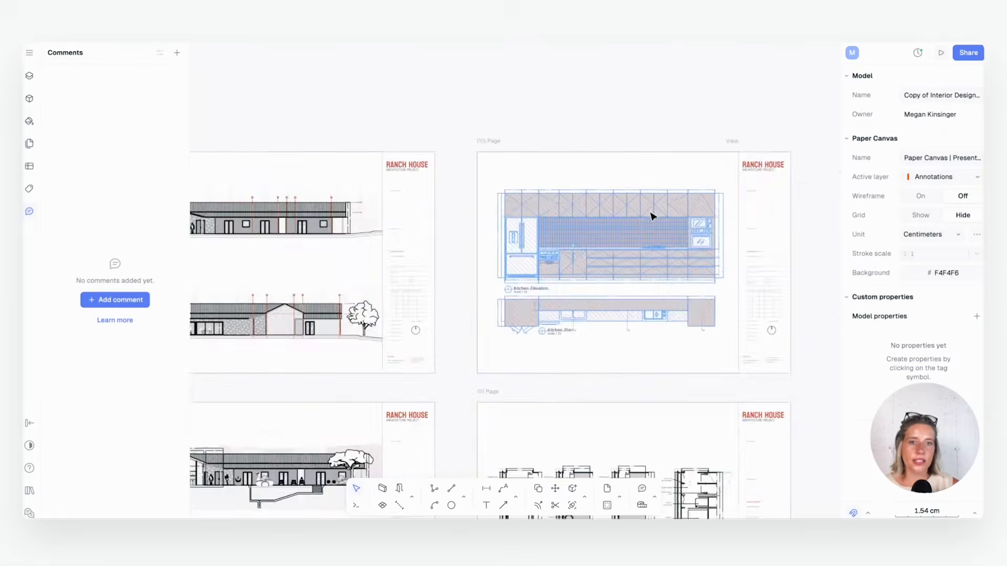
{"action": "middle_click_drag", "start_coordinate": [660, 259], "coordinate": [577, 221]}
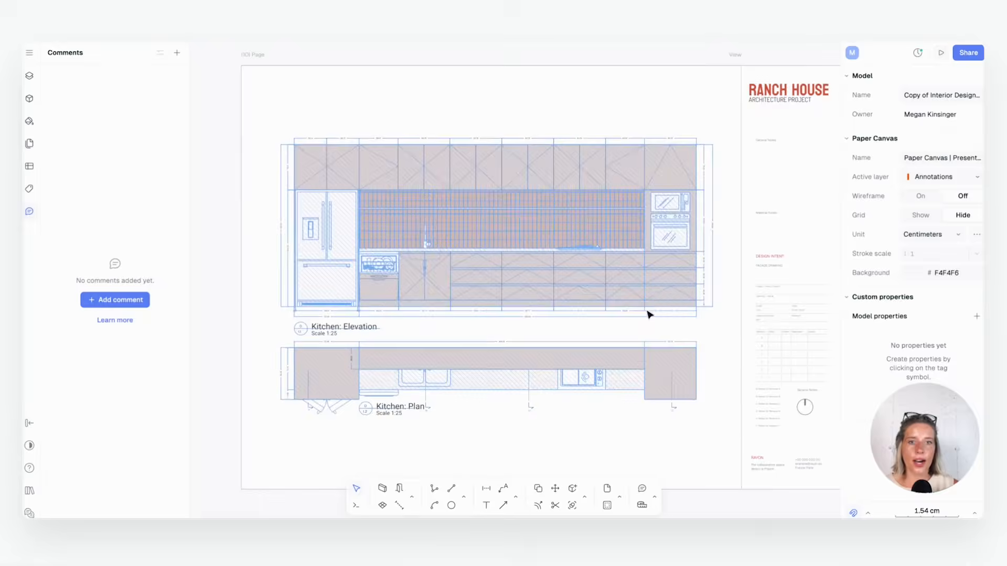
{"action": "left_click", "coordinate": [427, 279]}
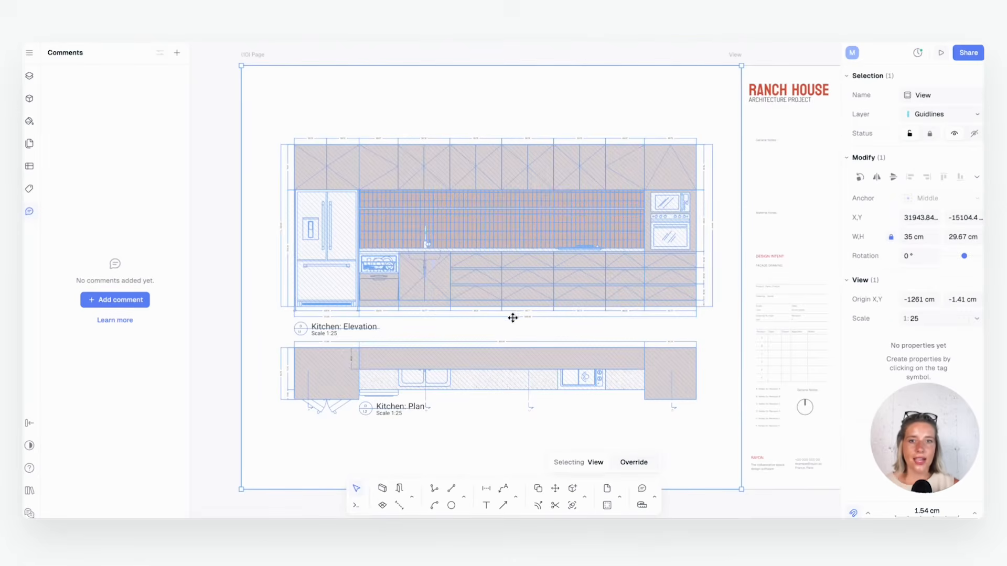
{"action": "scroll", "coordinate": [404, 247], "scroll_direction": "up", "scroll_amount": 5}
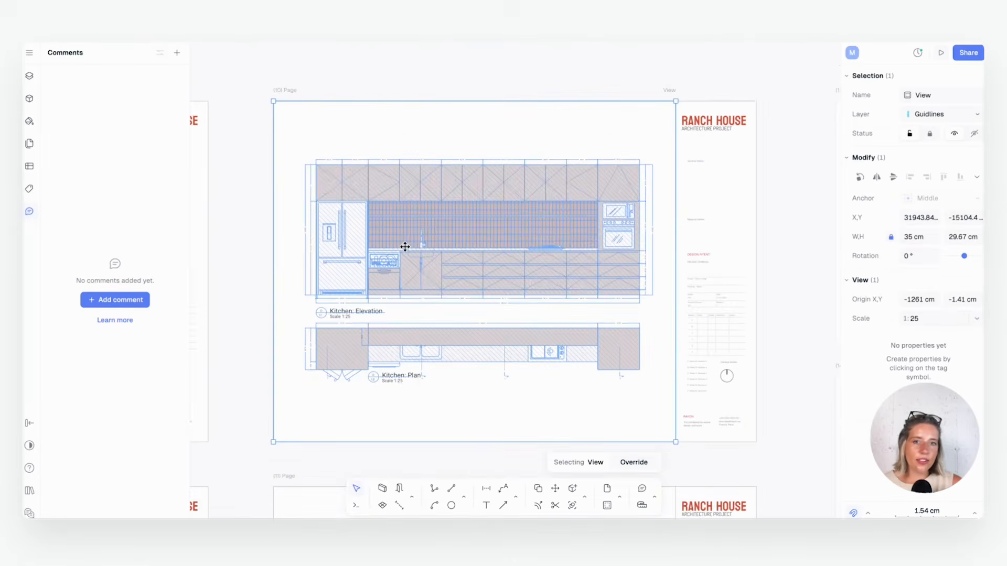
{"action": "scroll", "coordinate": [416, 231], "scroll_direction": "up", "scroll_amount": 3}
{"action": "scroll", "coordinate": [419, 225], "scroll_direction": "down", "scroll_amount": 2}
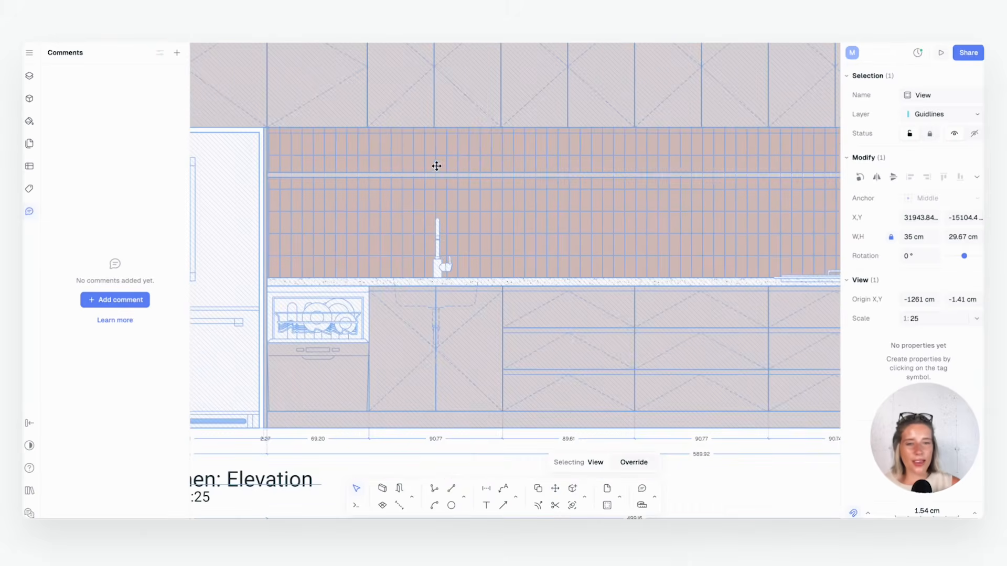
Examine the full kitchen page with its elevation above the plan.
{"action": "scroll", "coordinate": [526, 216], "scroll_direction": "down", "scroll_amount": 4}
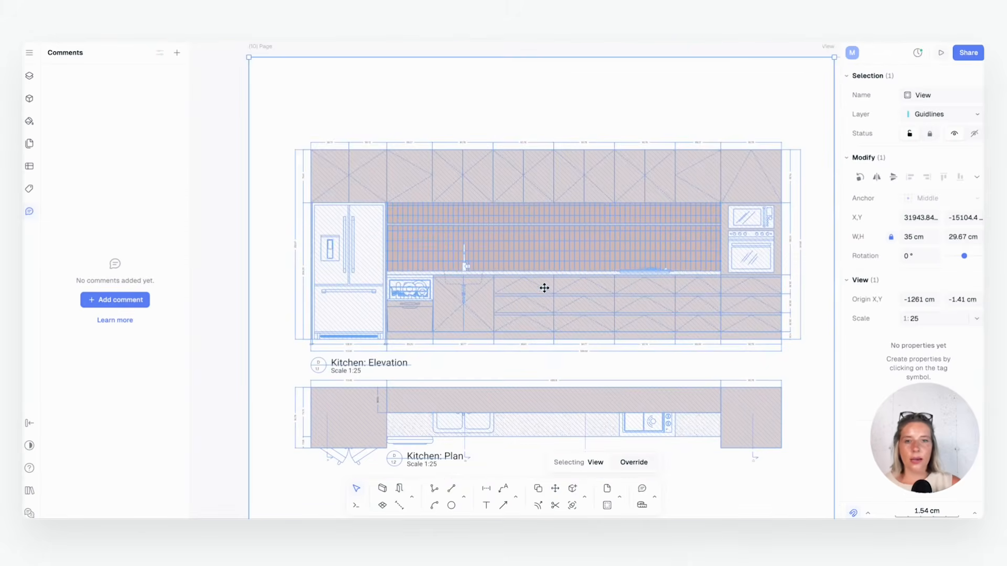
{"action": "scroll", "coordinate": [545, 288], "scroll_direction": "down", "scroll_amount": 2}
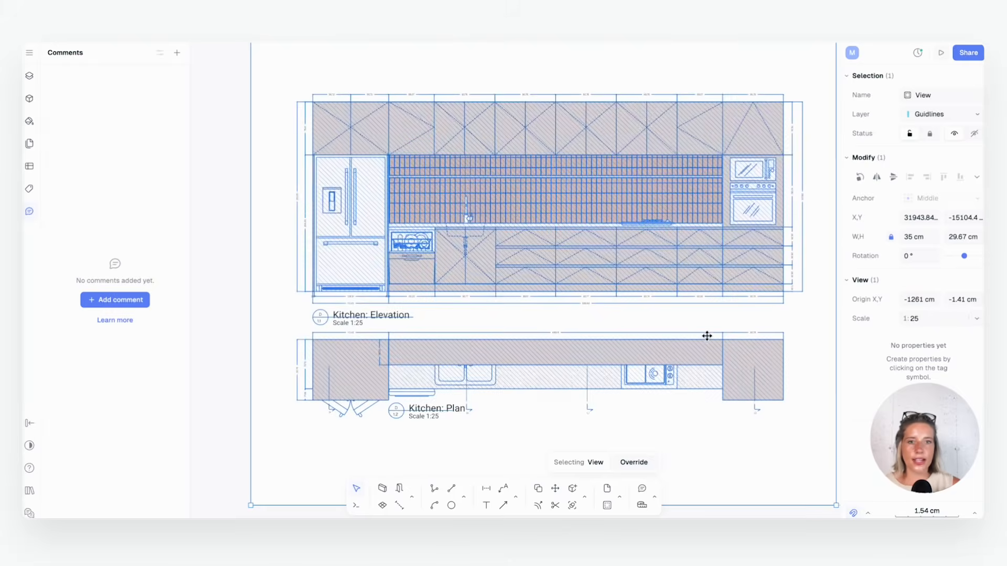
{"action": "scroll", "coordinate": [708, 335], "scroll_direction": "down", "scroll_amount": 3, "text": "ctrl"}
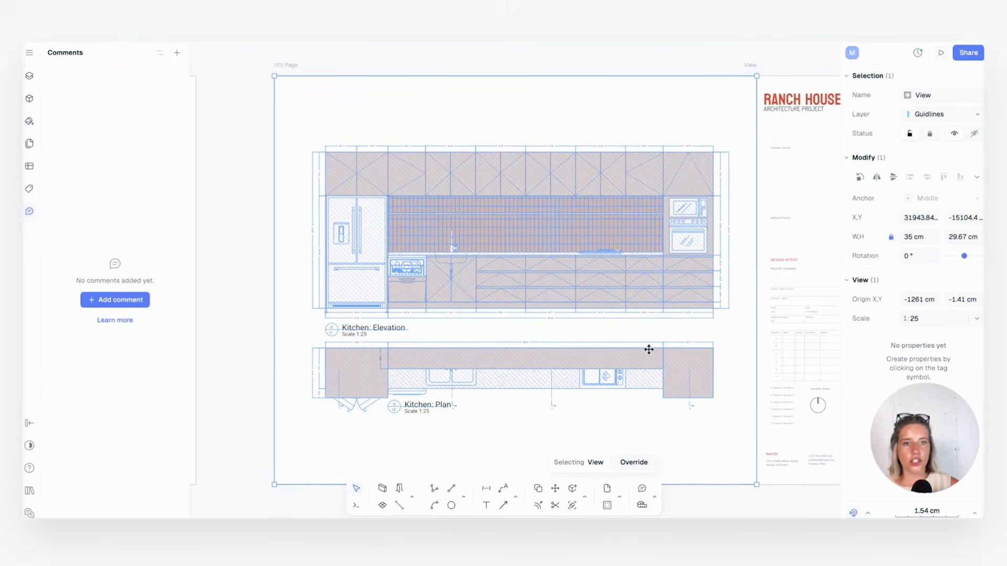
{"action": "middle_click_drag", "start_coordinate": [700, 400], "coordinate": [694, 376]}
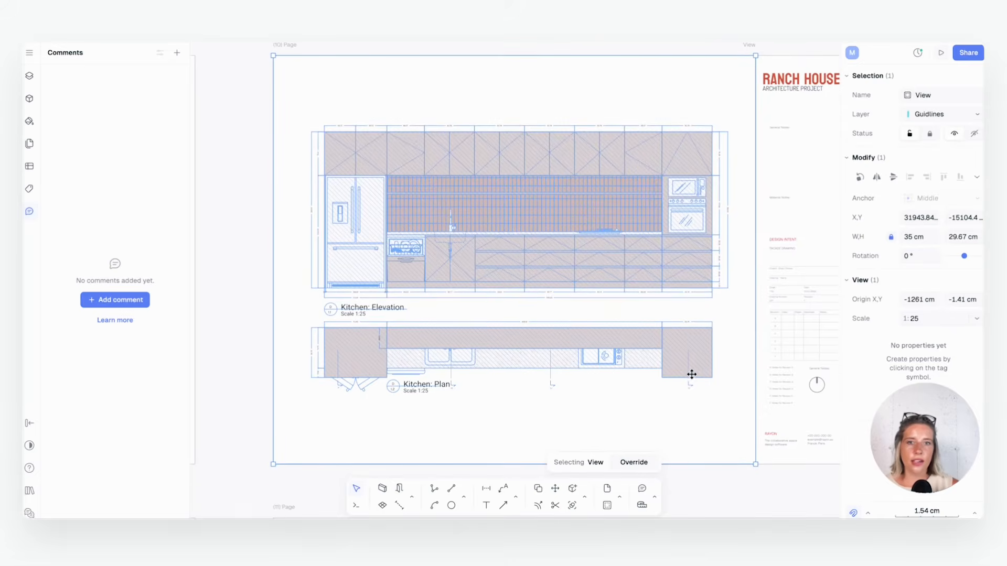
Examine kitchen sections AA, BB, CC and DD up close, including the fridge, sink pipes, drawer boxes and built-in oven.
{"action": "scroll", "coordinate": [674, 366], "scroll_direction": "down", "scroll_amount": 10}
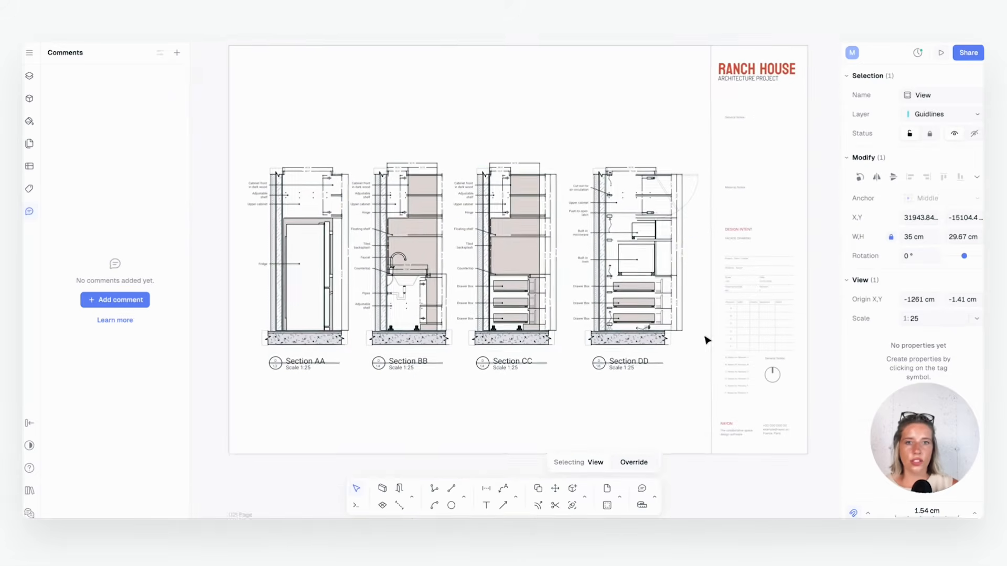
{"action": "scroll", "coordinate": [434, 353], "scroll_direction": "down", "scroll_amount": 1, "text": "ctrl"}
{"action": "scroll", "coordinate": [433, 346], "scroll_direction": "up", "scroll_amount": 4, "text": "ctrl"}
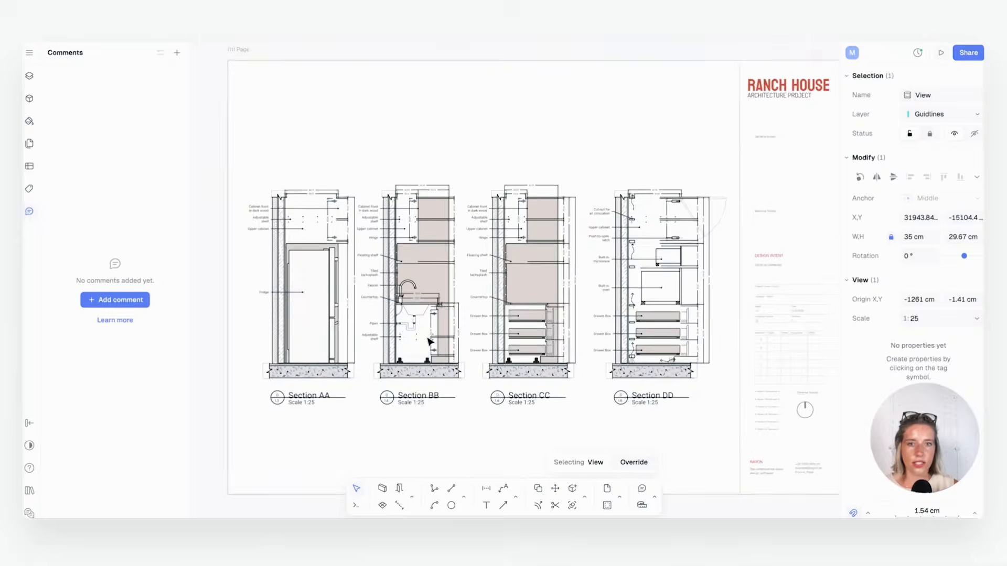
{"action": "scroll", "coordinate": [430, 336], "scroll_direction": "up", "scroll_amount": 3, "text": "ctrl"}
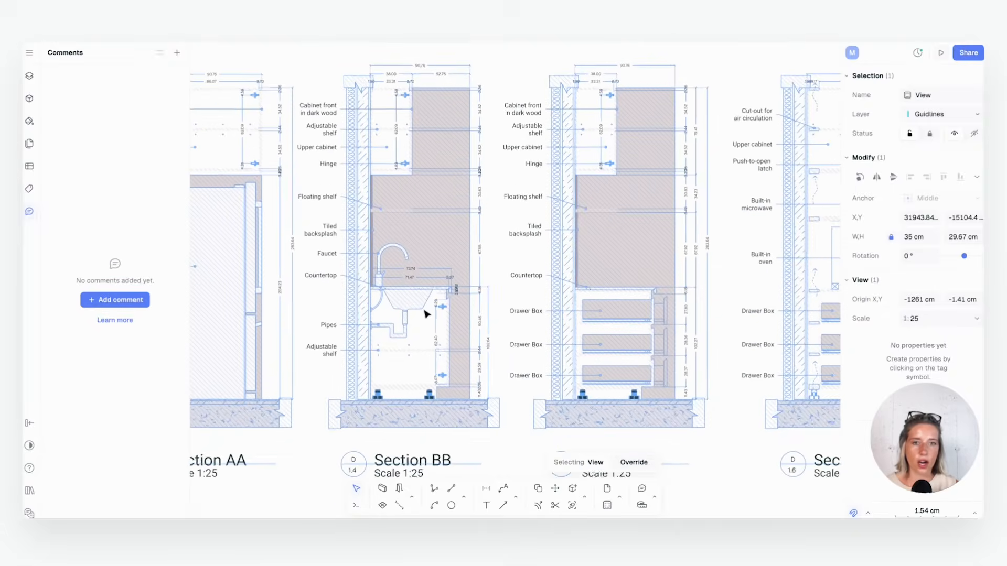
{"action": "middle_click_drag", "start_coordinate": [427, 310], "coordinate": [456, 320]}
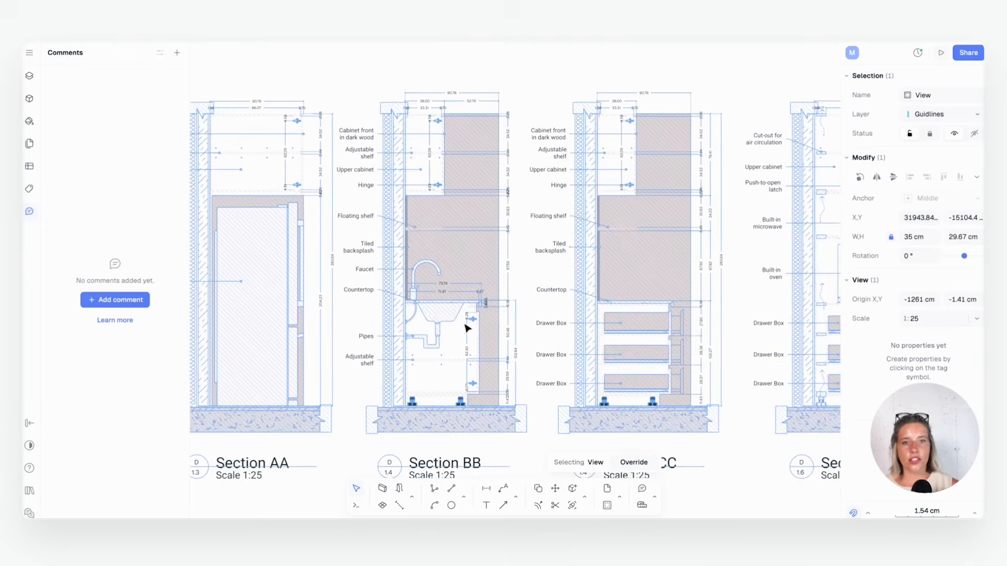
{"action": "scroll", "coordinate": [484, 327], "scroll_direction": "up", "scroll_amount": 4, "text": "ctrl"}
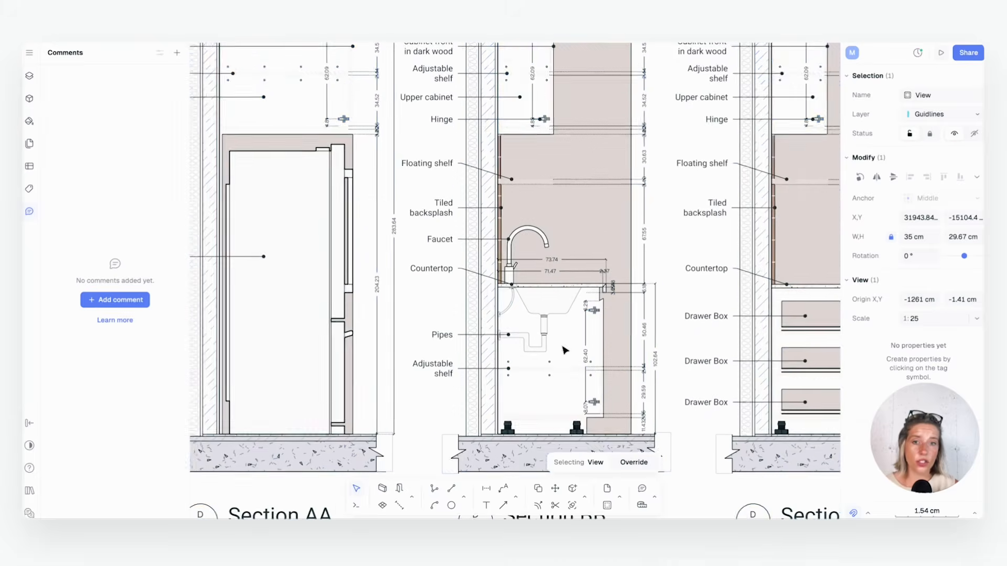
{"action": "scroll", "coordinate": [544, 266], "scroll_direction": "down", "scroll_amount": 3, "text": "ctrl"}
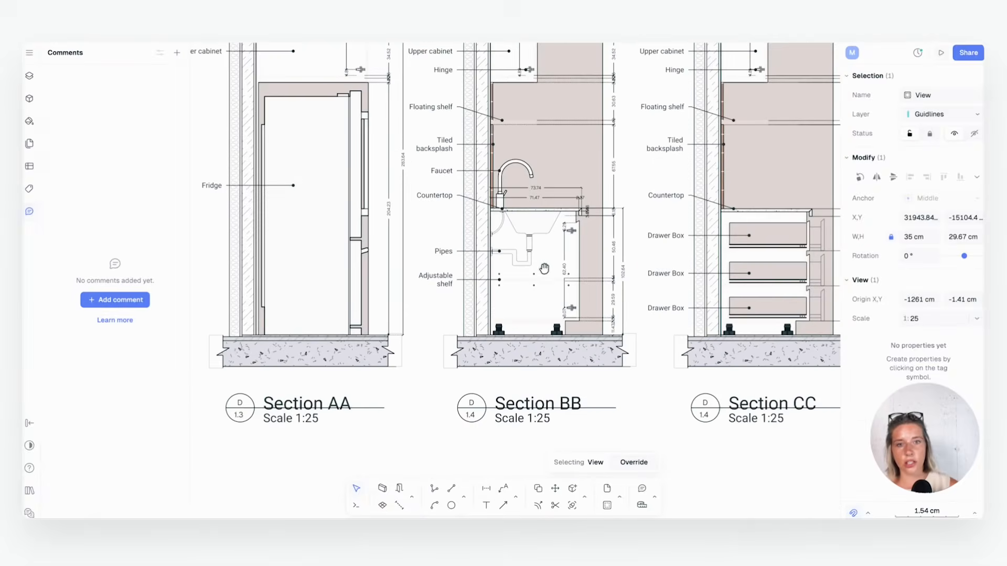
{"action": "scroll", "coordinate": [543, 269], "scroll_direction": "down", "scroll_amount": 3, "text": "ctrl"}
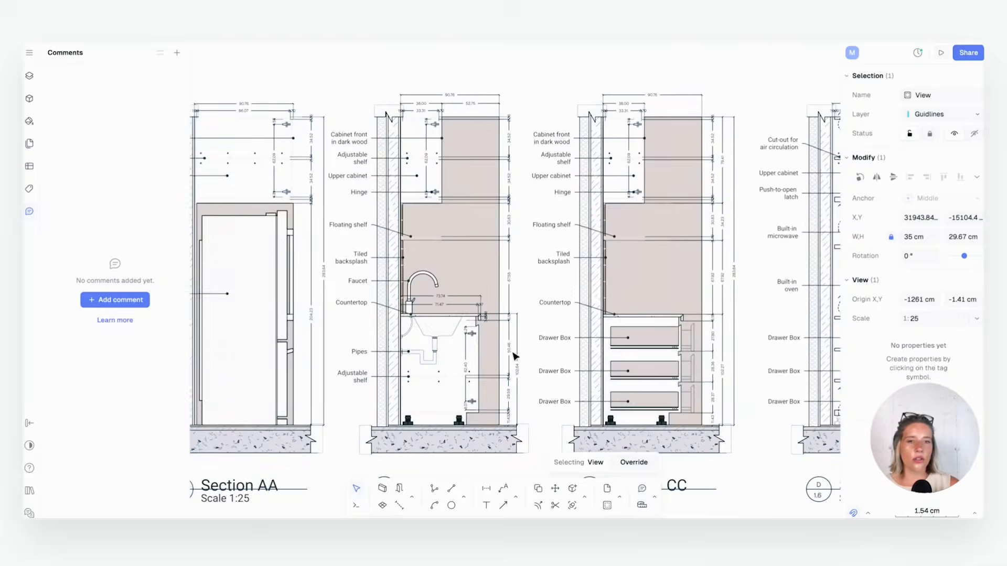
{"action": "left_click_drag", "start_coordinate": [515, 357], "coordinate": [462, 356]}
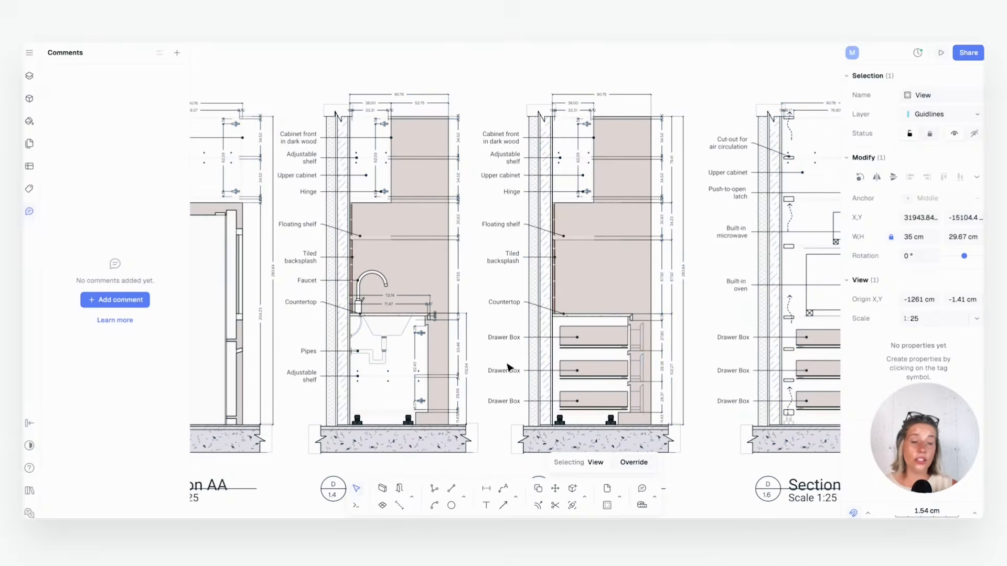
{"action": "middle_click_drag", "start_coordinate": [506, 364], "coordinate": [445, 351]}
{"action": "middle_click_drag", "start_coordinate": [592, 375], "coordinate": [439, 379]}
Inspect the Soft Cashmere Country Kitchen moodboard page, and clear the view selection.
{"action": "scroll", "coordinate": [482, 389], "scroll_direction": "down", "scroll_amount": 5}
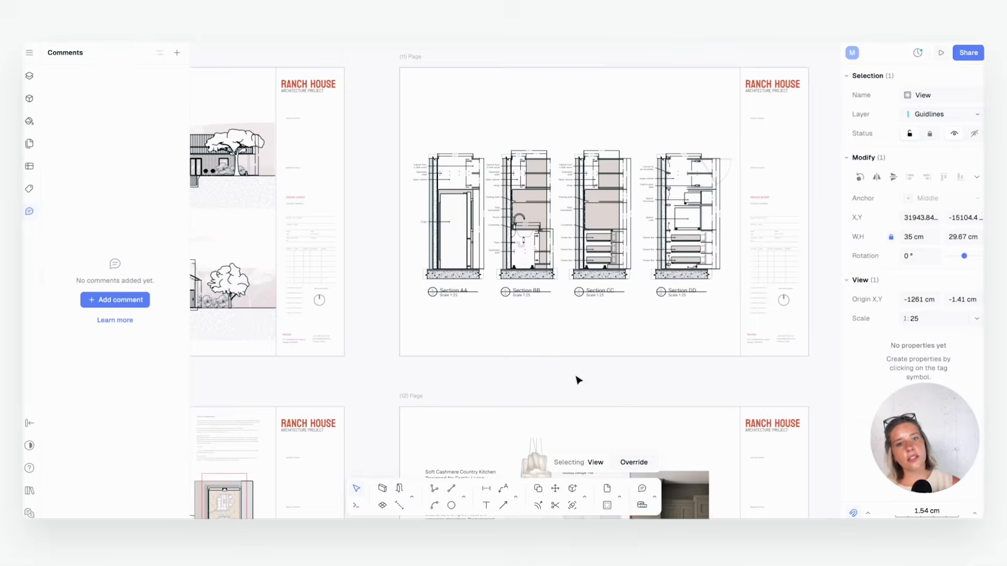
{"action": "middle_click_drag", "start_coordinate": [576, 380], "coordinate": [562, 215]}
{"action": "scroll", "coordinate": [589, 276], "scroll_direction": "down", "scroll_amount": 2}
{"action": "scroll", "coordinate": [590, 276], "scroll_direction": "down", "scroll_amount": 2}
{"action": "scroll", "coordinate": [582, 290], "scroll_direction": "up", "scroll_amount": 5}
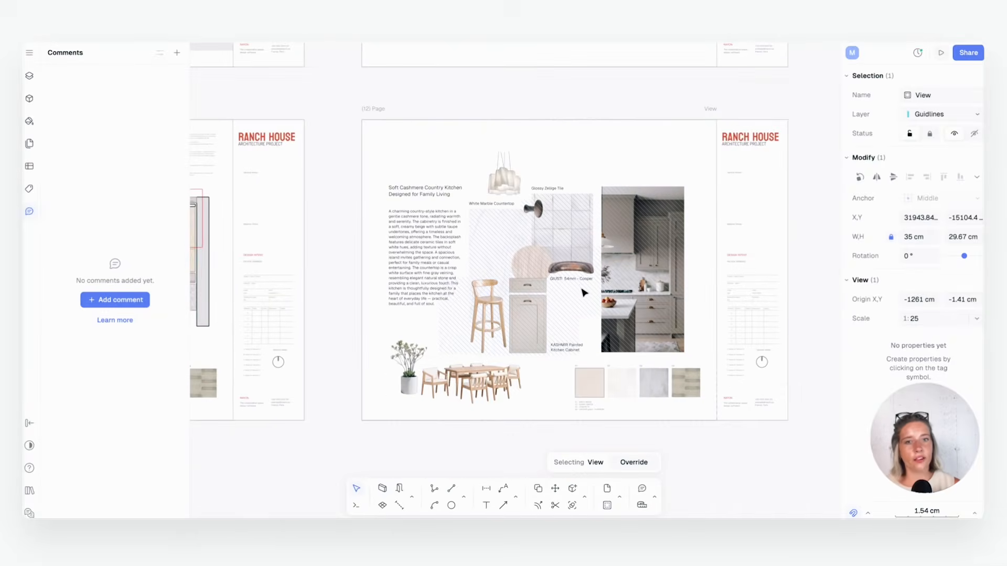
{"action": "middle_click_drag", "start_coordinate": [587, 313], "coordinate": [503, 334]}
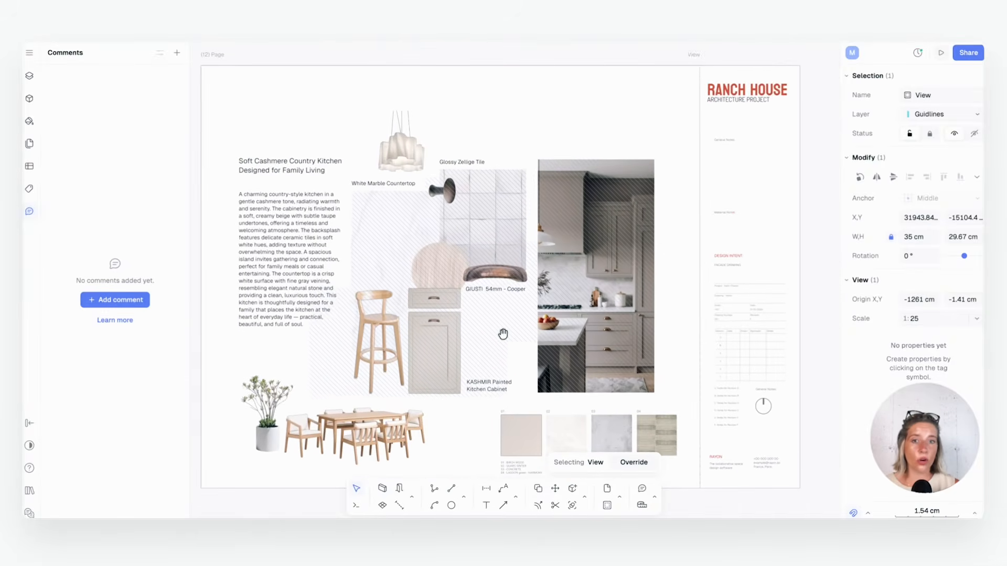
{"action": "left_click", "coordinate": [553, 114]}
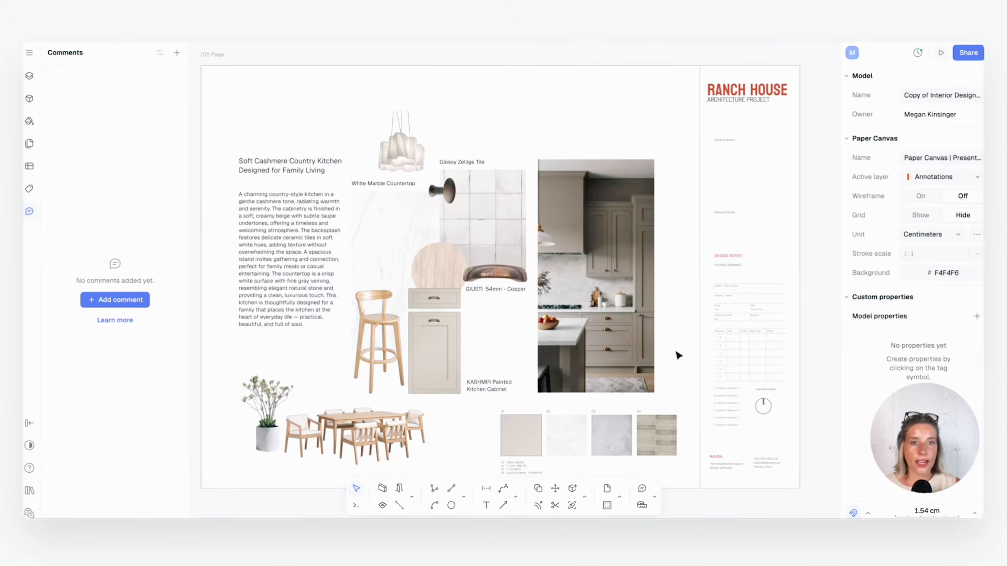
Look over the lighting fixtures and furniture schedule pages beside the kitchen pages.
{"action": "middle_click_drag", "start_coordinate": [687, 343], "coordinate": [601, 364]}
{"action": "scroll", "coordinate": [602, 365], "scroll_direction": "down", "scroll_amount": 7}
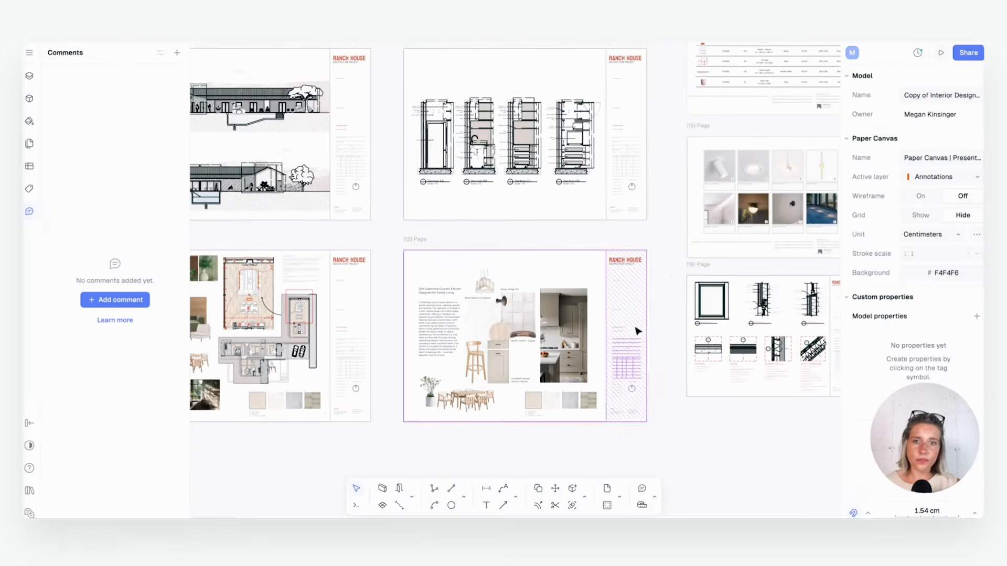
{"action": "middle_click_drag", "start_coordinate": [642, 286], "coordinate": [430, 422]}
{"action": "middle_click_drag", "start_coordinate": [528, 220], "coordinate": [503, 355]}
{"action": "scroll", "coordinate": [515, 178], "scroll_direction": "up", "scroll_amount": 10}
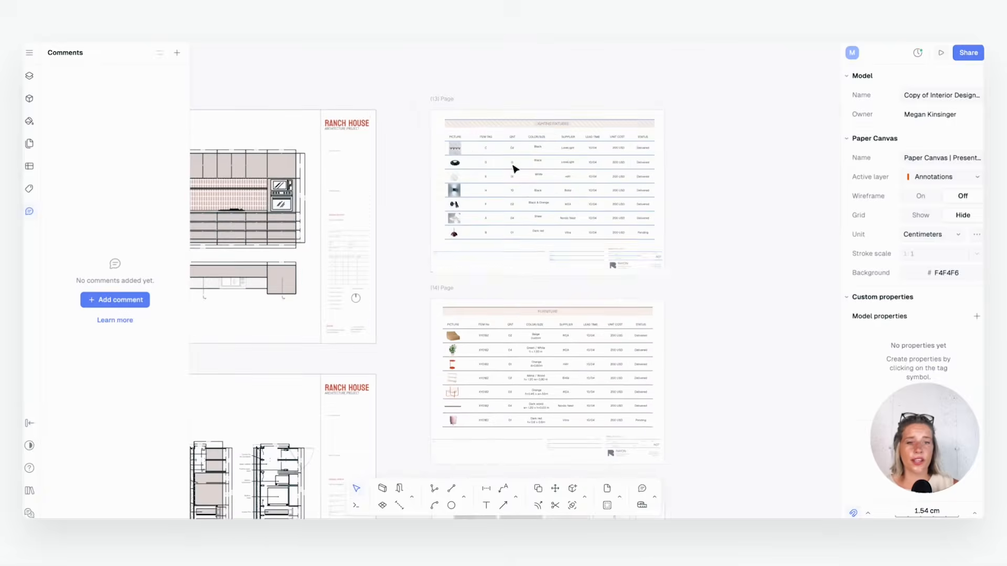
{"action": "scroll", "coordinate": [535, 176], "scroll_direction": "down", "scroll_amount": 1}
{"action": "middle_click_drag", "start_coordinate": [548, 200], "coordinate": [529, 243]}
{"action": "scroll", "coordinate": [547, 312], "scroll_direction": "down", "scroll_amount": 6}
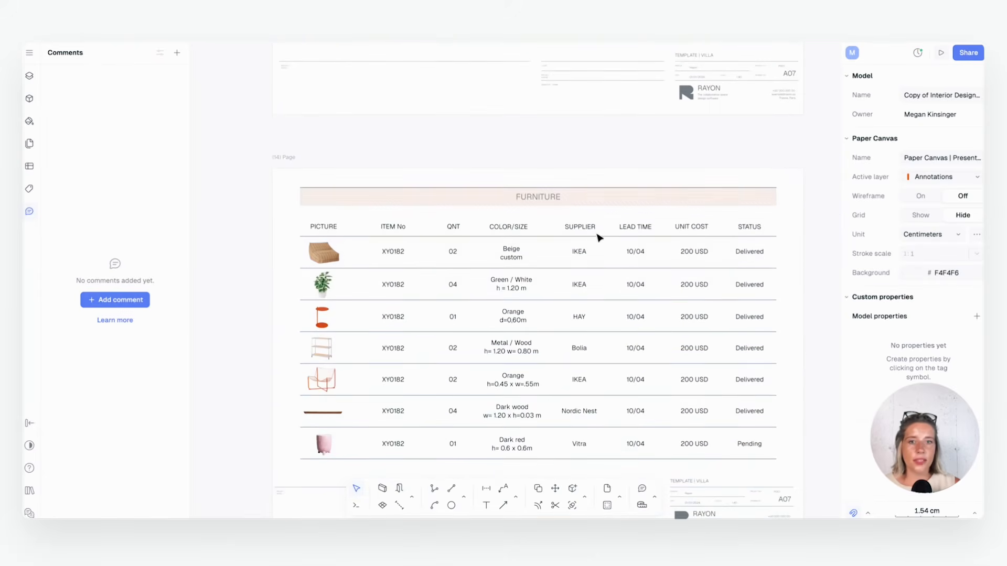
Select the furniture schedule view, examine its items, suppliers, costs and statuses, and clear the selection.
{"action": "left_click", "coordinate": [601, 241]}
{"action": "middle_click_drag", "start_coordinate": [671, 393], "coordinate": [670, 294]}
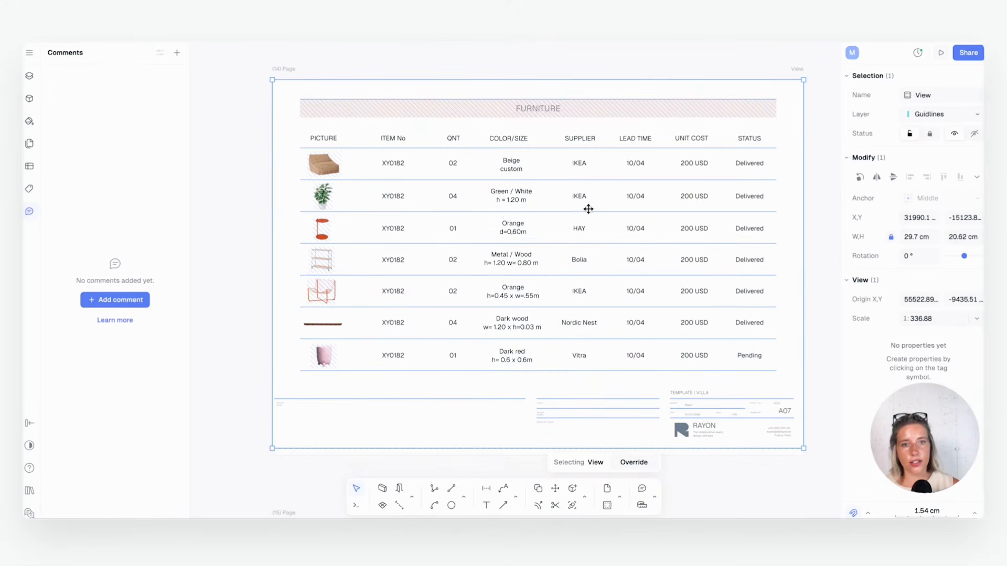
{"action": "middle_click_drag", "start_coordinate": [689, 381], "coordinate": [685, 181]}
{"action": "middle_click_drag", "start_coordinate": [607, 264], "coordinate": [585, 468]}
{"action": "middle_click_drag", "start_coordinate": [572, 378], "coordinate": [580, 390]}
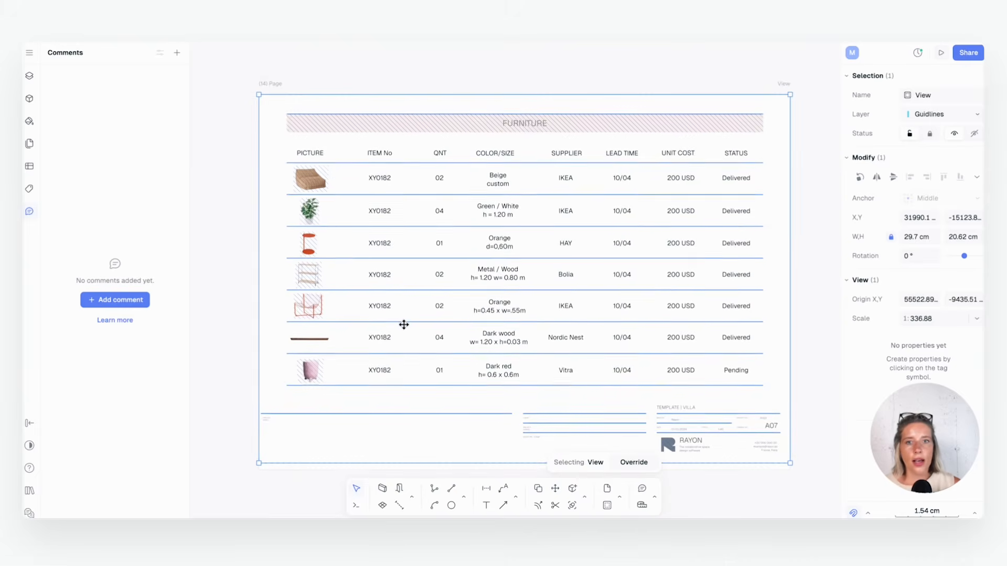
{"action": "left_click", "coordinate": [803, 275]}
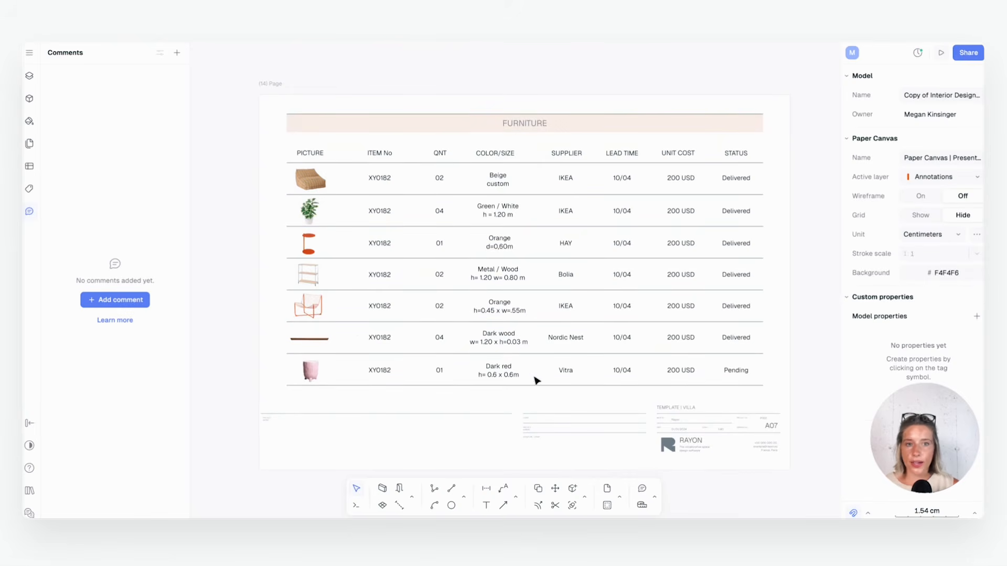
Review the page with the eight numbered lighting type images.
{"action": "scroll", "coordinate": [536, 380], "scroll_direction": "down", "scroll_amount": 15}
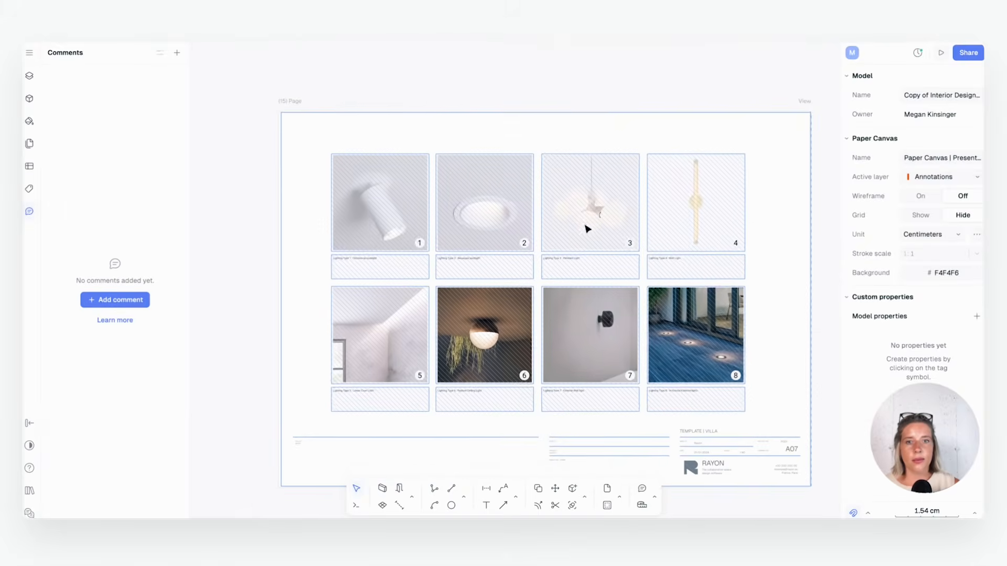
{"action": "scroll", "coordinate": [611, 295], "scroll_direction": "down", "scroll_amount": 3}
{"action": "scroll", "coordinate": [632, 351], "scroll_direction": "down", "scroll_amount": 15}
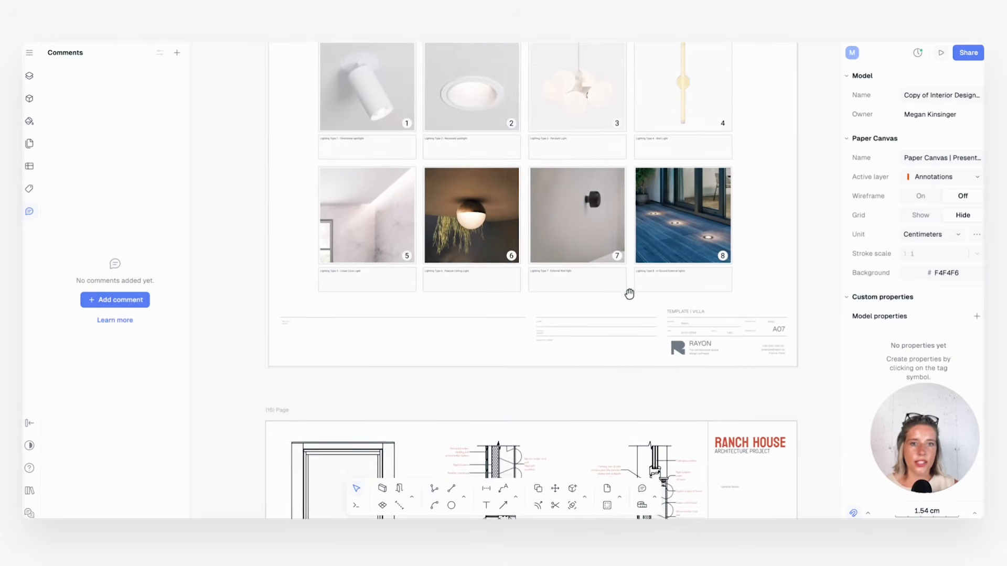
Examine the page with window details and pavement, ceiling, external wall and metal roof build-ups, ending on the overall page layout.
{"action": "scroll", "coordinate": [602, 237], "scroll_direction": "down", "scroll_amount": 5}
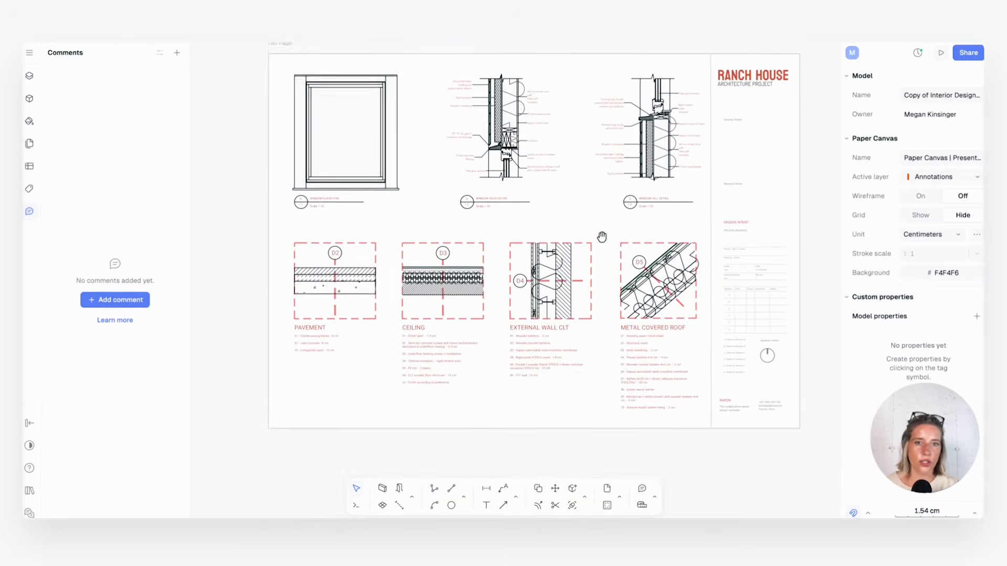
{"action": "scroll", "coordinate": [599, 229], "scroll_direction": "up", "scroll_amount": 3}
{"action": "scroll", "coordinate": [523, 291], "scroll_direction": "up", "scroll_amount": 3, "text": "ctrl"}
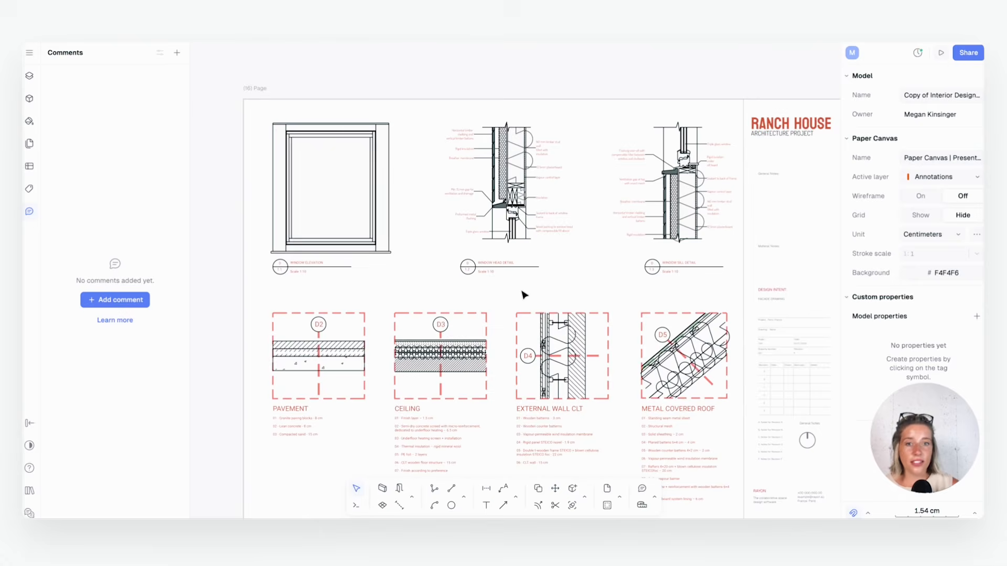
{"action": "scroll", "coordinate": [537, 313], "scroll_direction": "down", "scroll_amount": 1}
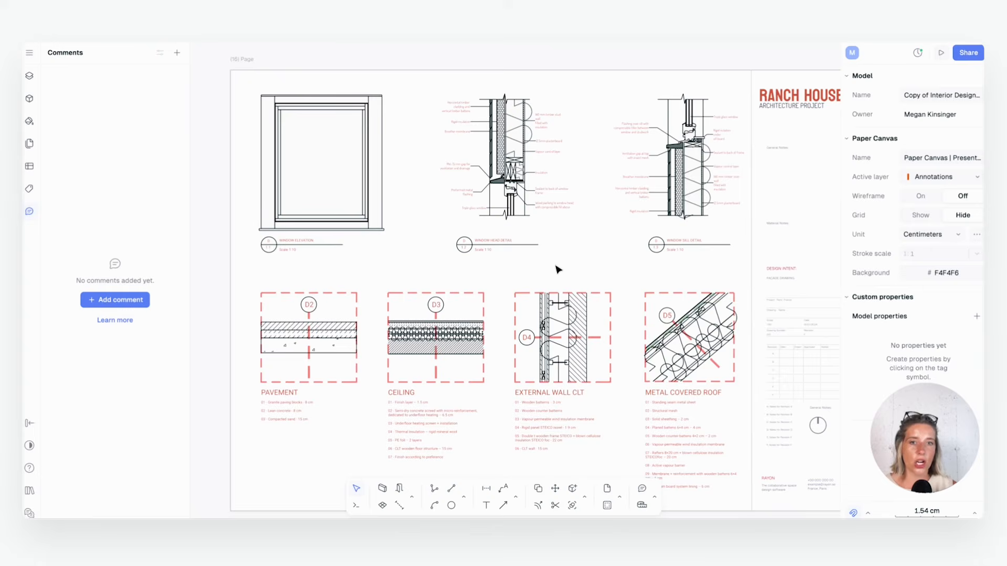
{"action": "scroll", "coordinate": [596, 349], "scroll_direction": "down", "scroll_amount": 8}
{"action": "scroll", "coordinate": [472, 295], "scroll_direction": "down", "scroll_amount": 6}
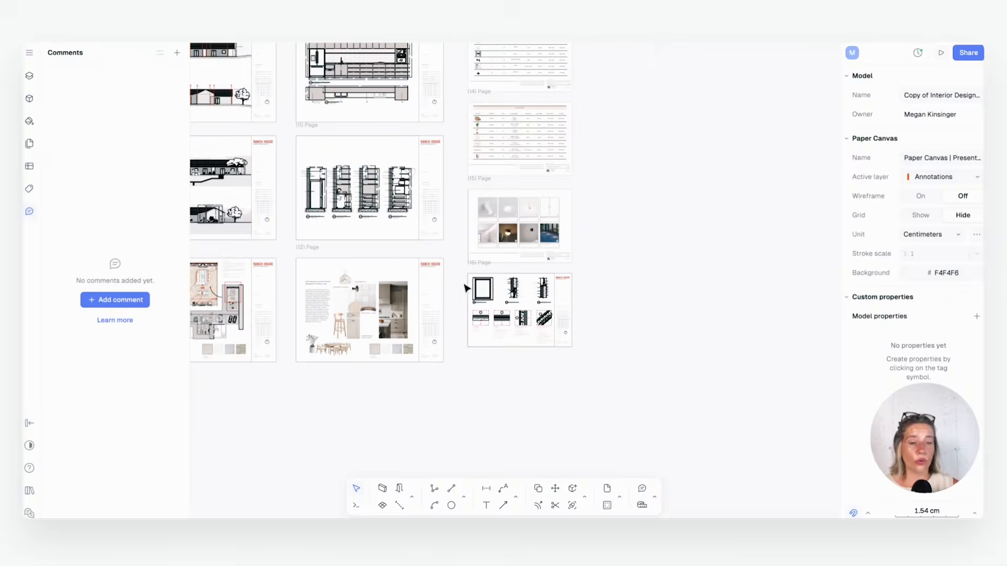
{"action": "middle_click_drag", "start_coordinate": [465, 287], "coordinate": [748, 429]}
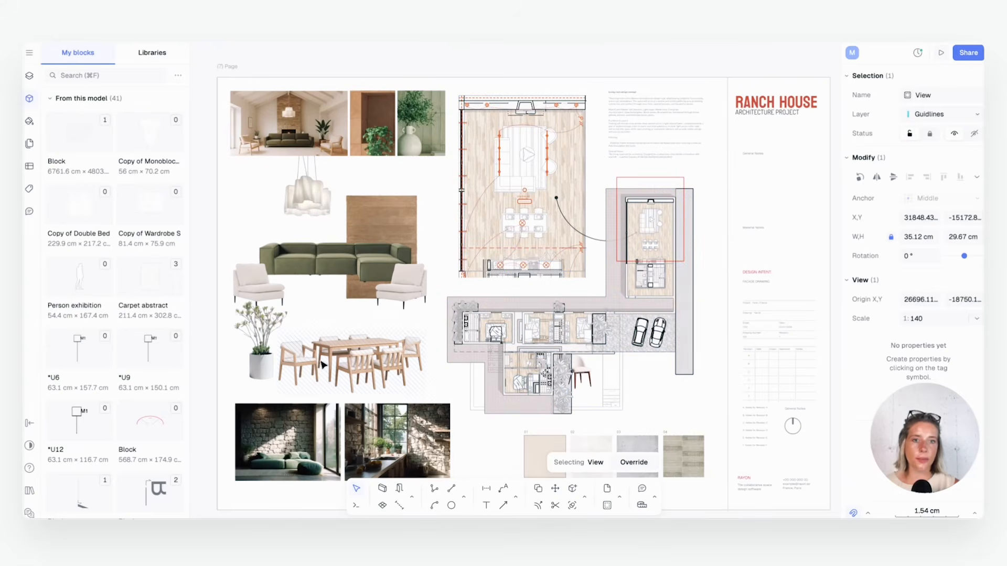
Select the dining table and chairs image on the living area moodboard page.
{"action": "left_click", "coordinate": [401, 338]}
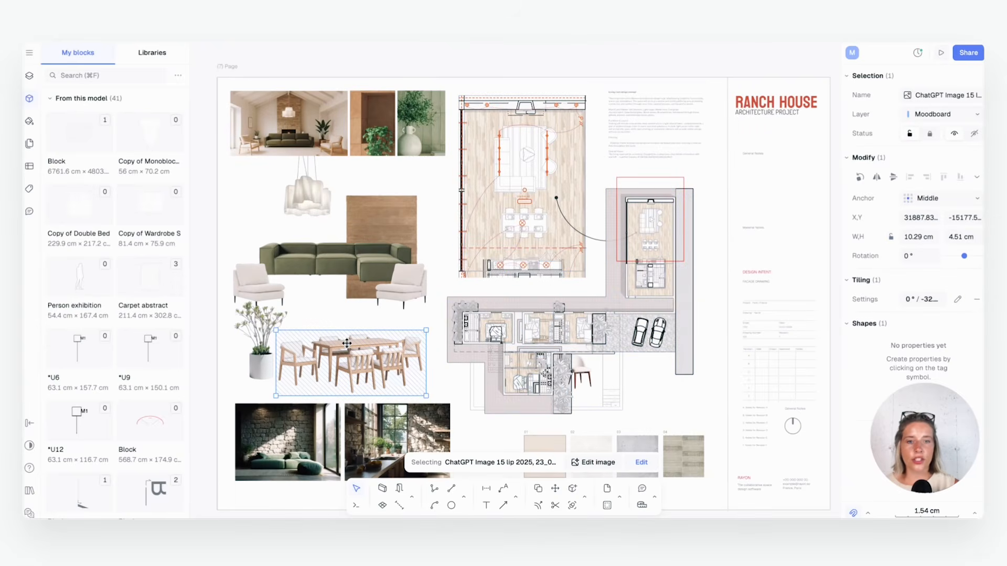
{"action": "left_click", "coordinate": [417, 178]}
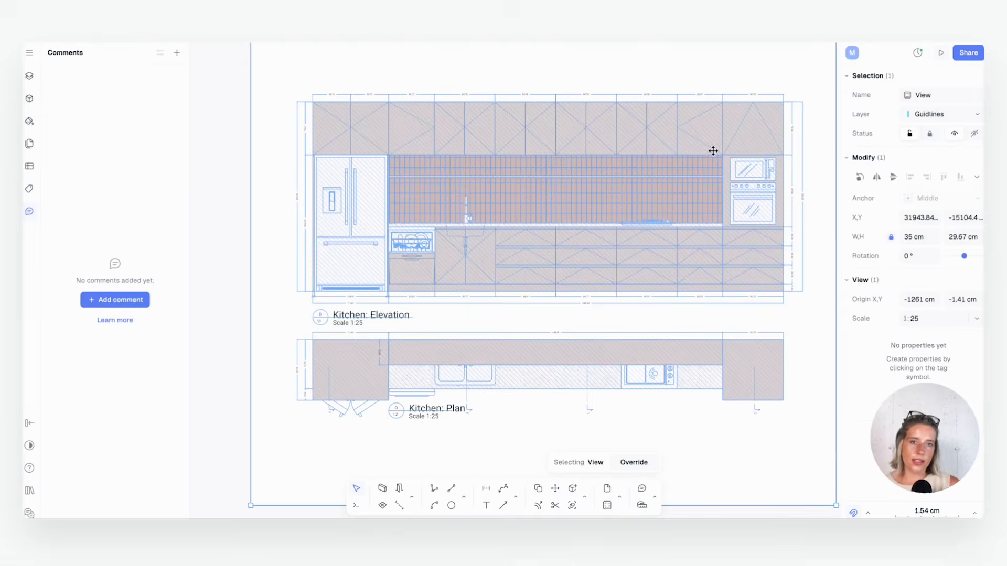
Review the kitchen elevation and plan, and examine sections BB, CC and DD with their cabinet and appliance labels.
{"action": "scroll", "coordinate": [313, 384], "scroll_direction": "down", "scroll_amount": 2}
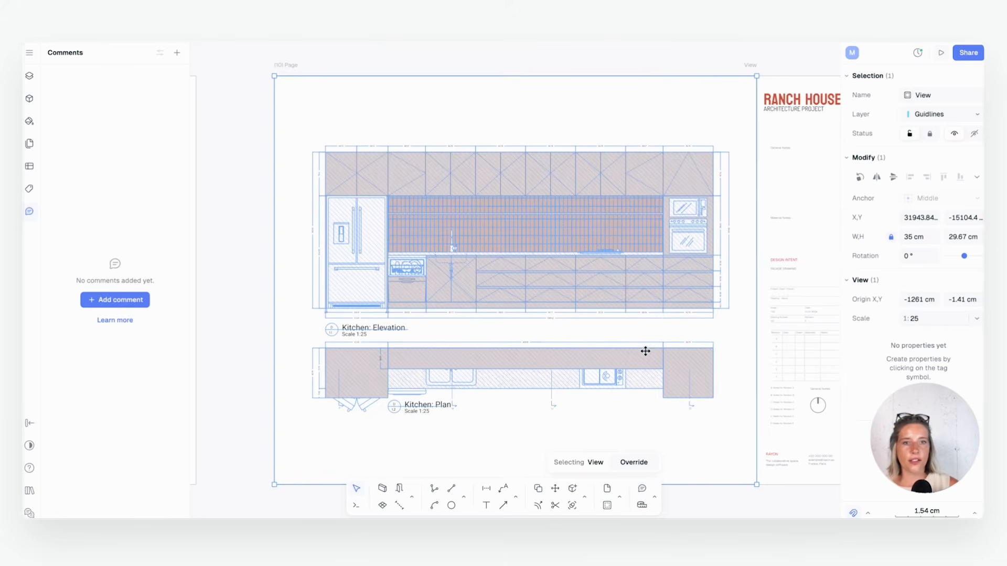
{"action": "scroll", "coordinate": [697, 398], "scroll_direction": "down", "scroll_amount": 1}
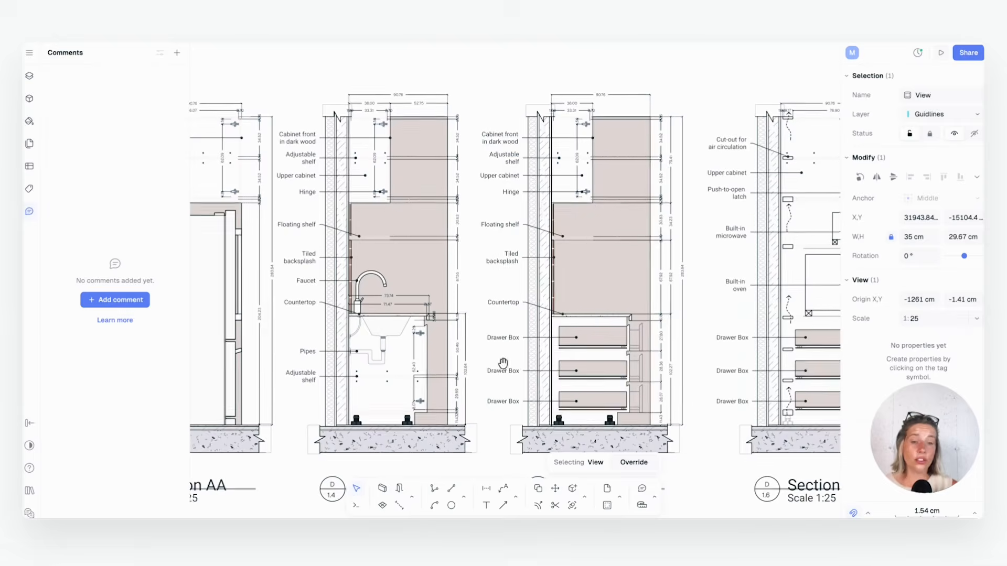
{"action": "scroll", "coordinate": [482, 295], "scroll_direction": "up", "scroll_amount": 2}
{"action": "middle_click_drag", "start_coordinate": [593, 378], "coordinate": [439, 382]}
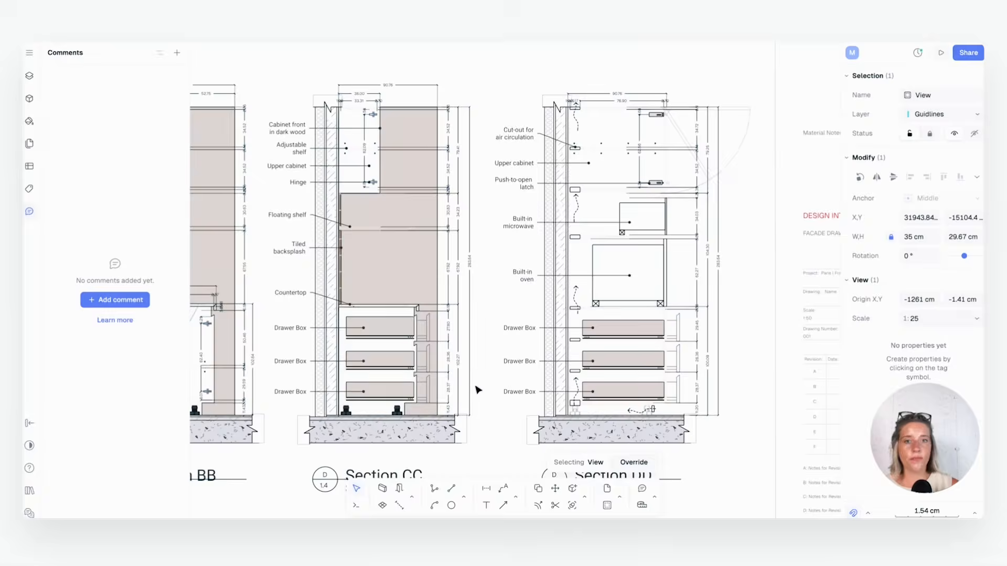
{"action": "scroll", "coordinate": [485, 389], "scroll_direction": "down", "scroll_amount": 5}
{"action": "middle_click_drag", "start_coordinate": [462, 440], "coordinate": [563, 216]}
{"action": "scroll", "coordinate": [563, 216], "scroll_direction": "down", "scroll_amount": 3}
{"action": "scroll", "coordinate": [584, 297], "scroll_direction": "up", "scroll_amount": 3}
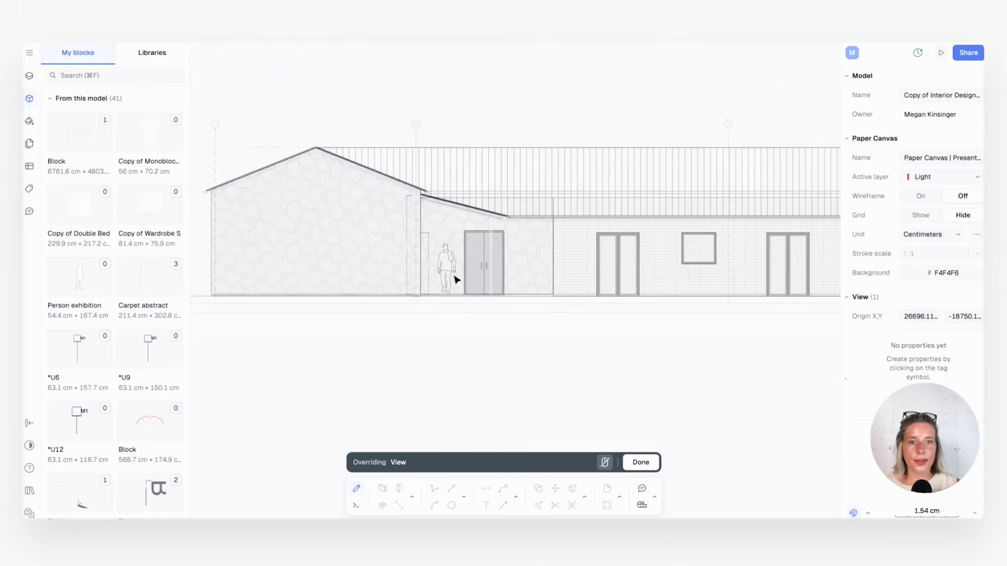
Examine the person figure at the entrance and both house elevations while overriding the view.
{"action": "scroll", "coordinate": [472, 264], "scroll_direction": "up", "scroll_amount": 3}
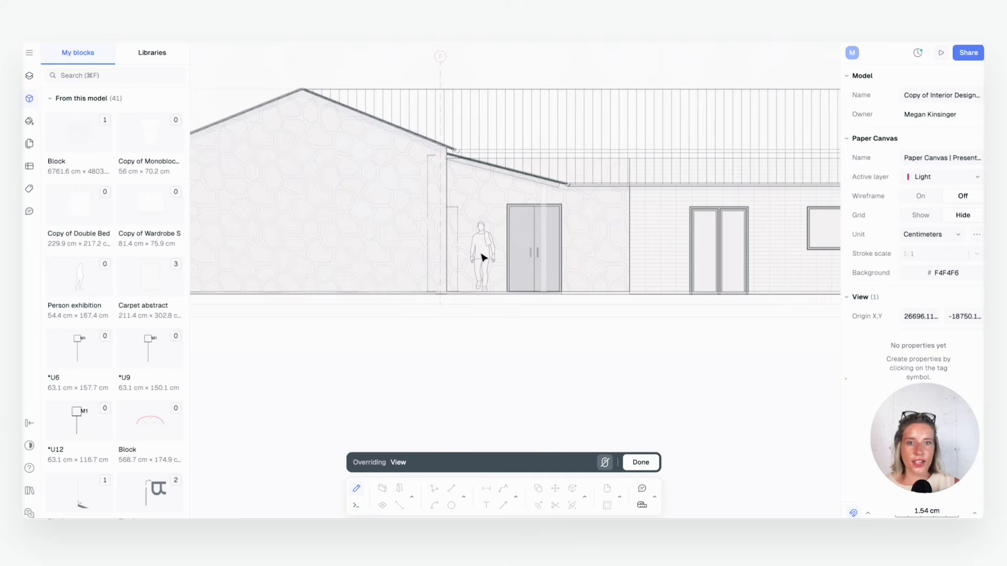
{"action": "scroll", "coordinate": [479, 261], "scroll_direction": "down", "scroll_amount": 5}
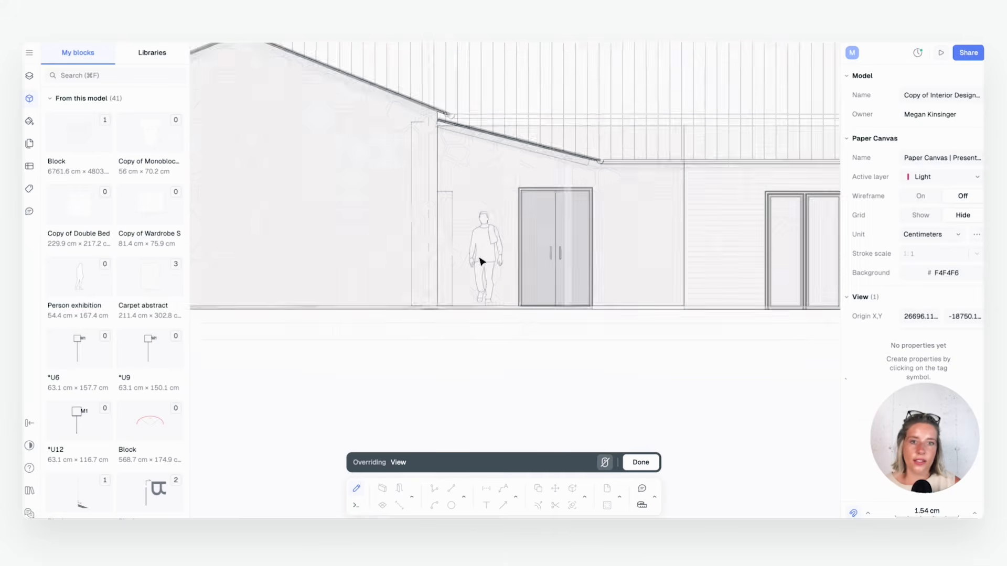
{"action": "scroll", "coordinate": [458, 211], "scroll_direction": "down", "scroll_amount": 3}
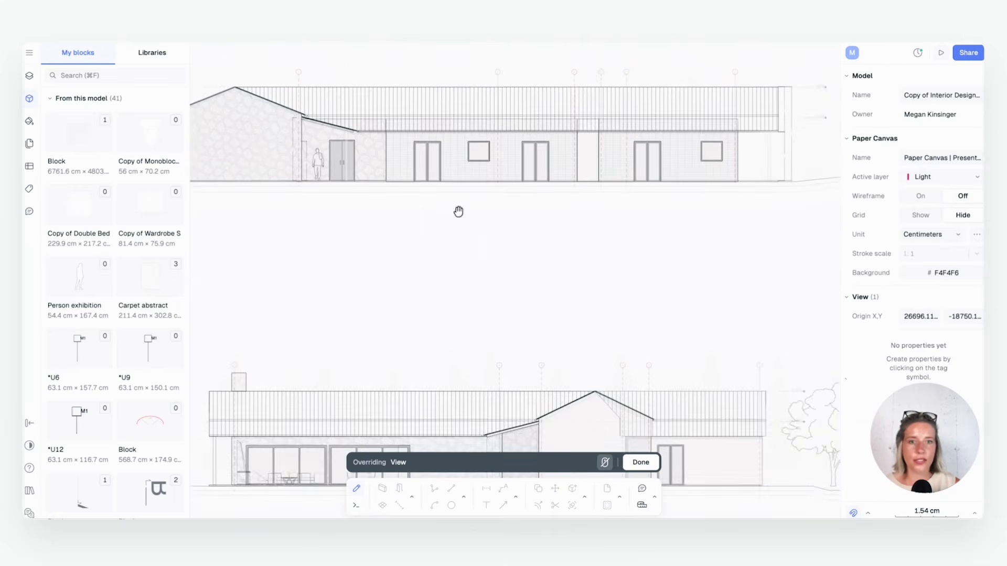